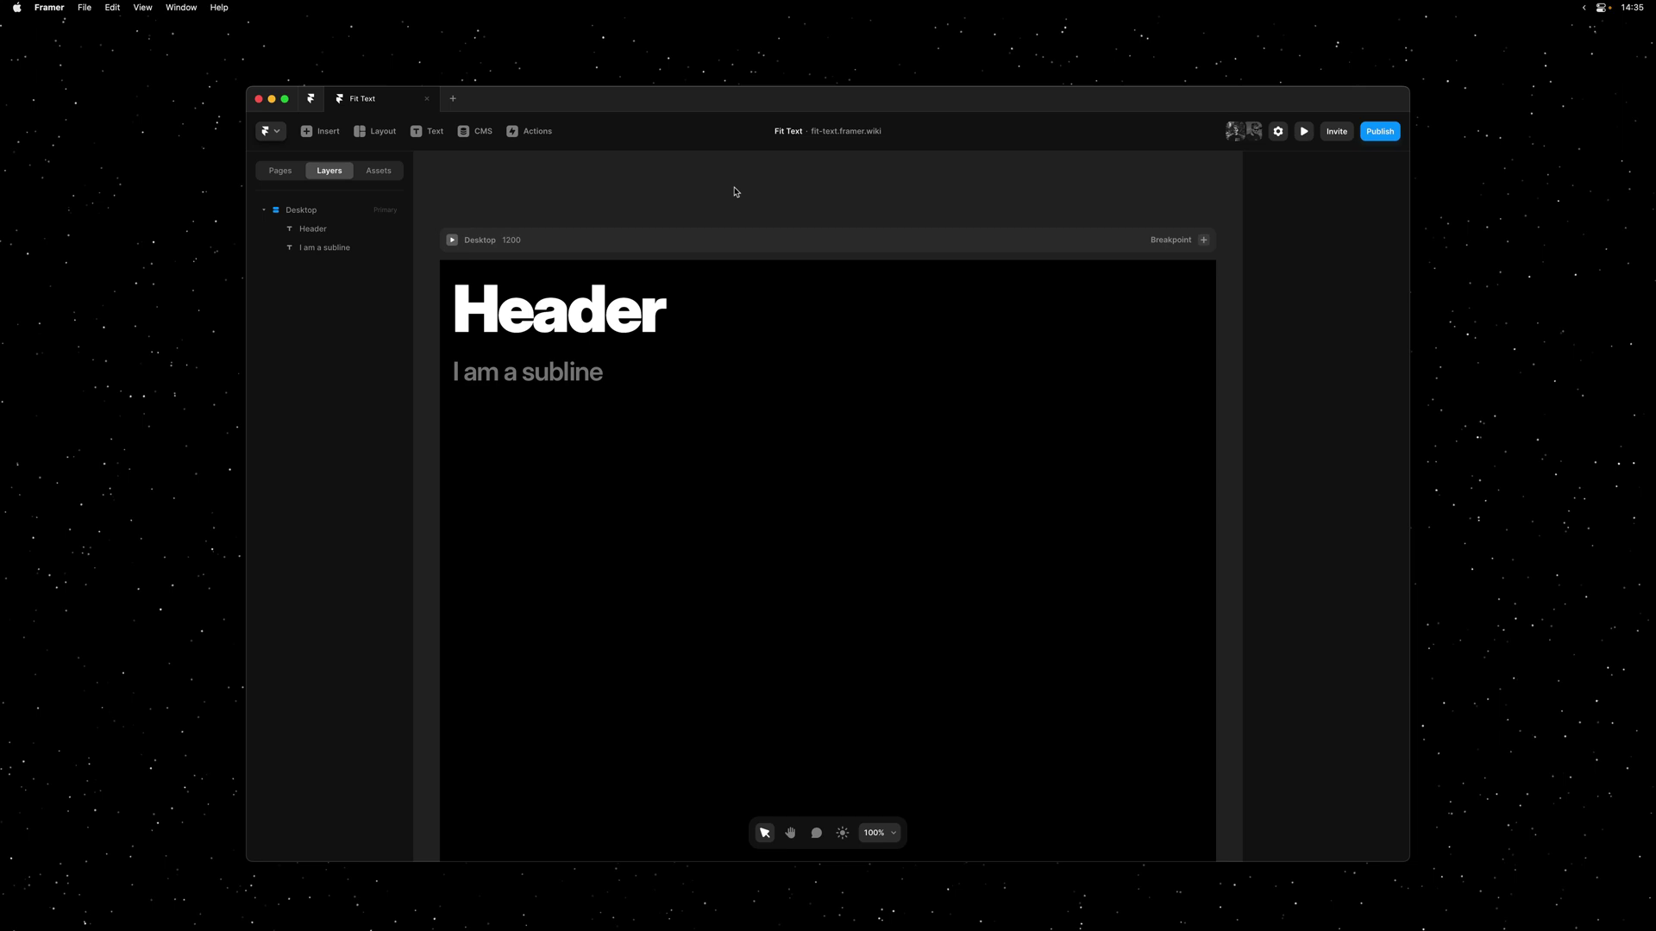
Set the Header heading's width to Fill (1fr) so it spans the Desktop frame.
left_click(648, 299)
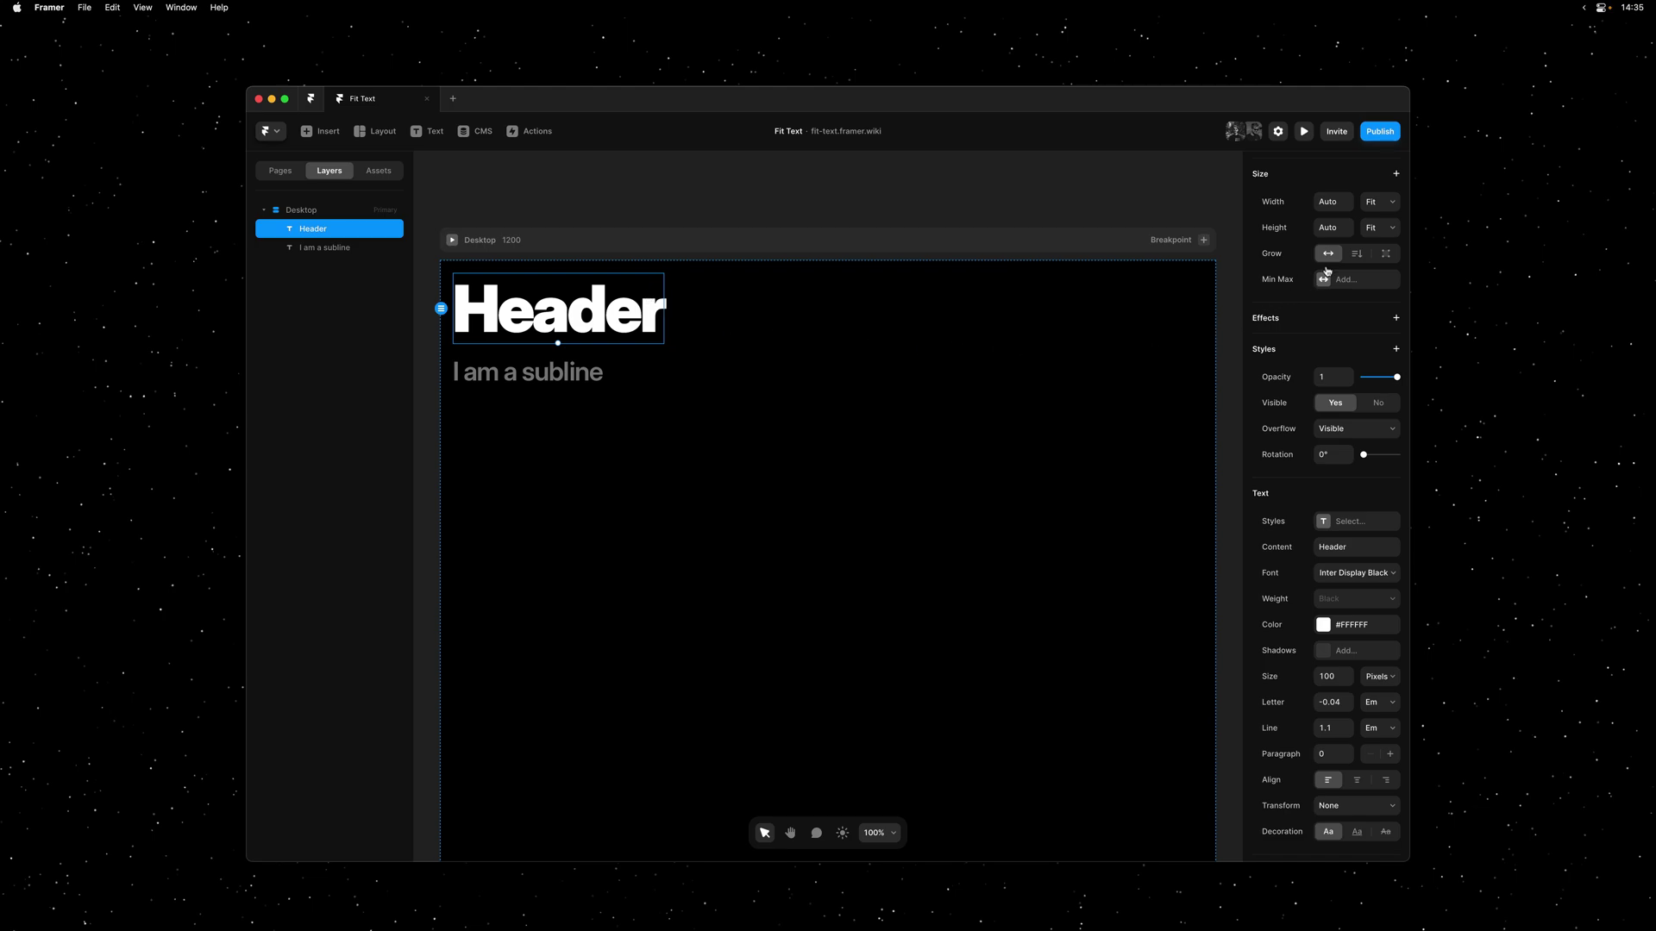
left_click(1385, 202)
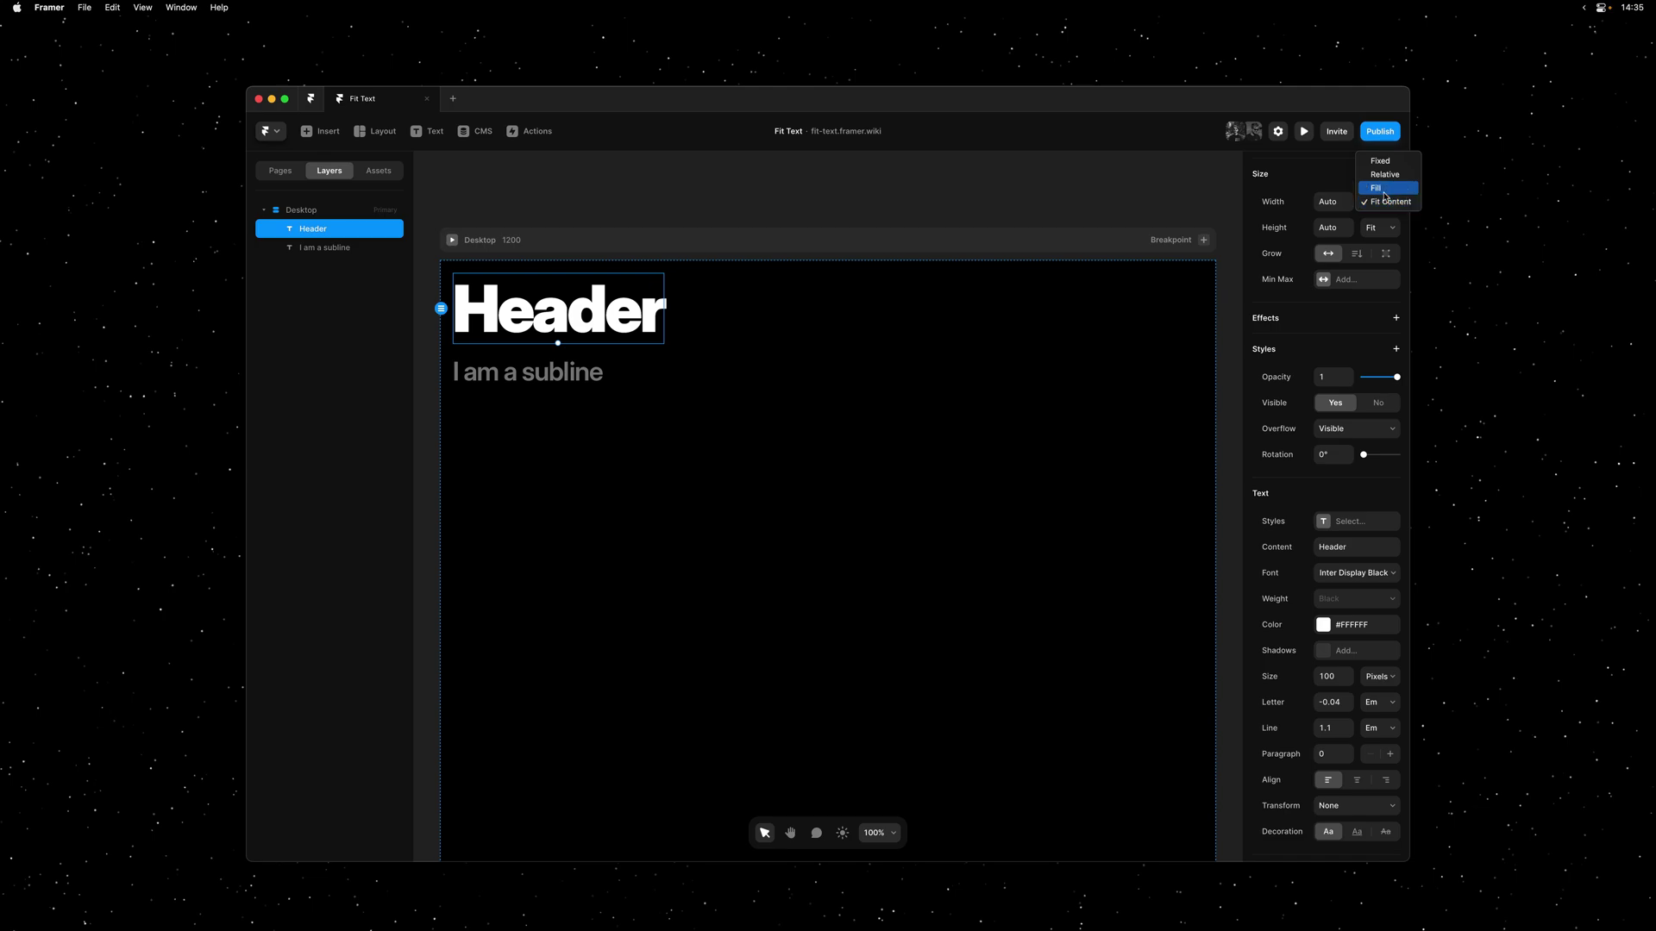
left_click(1384, 195)
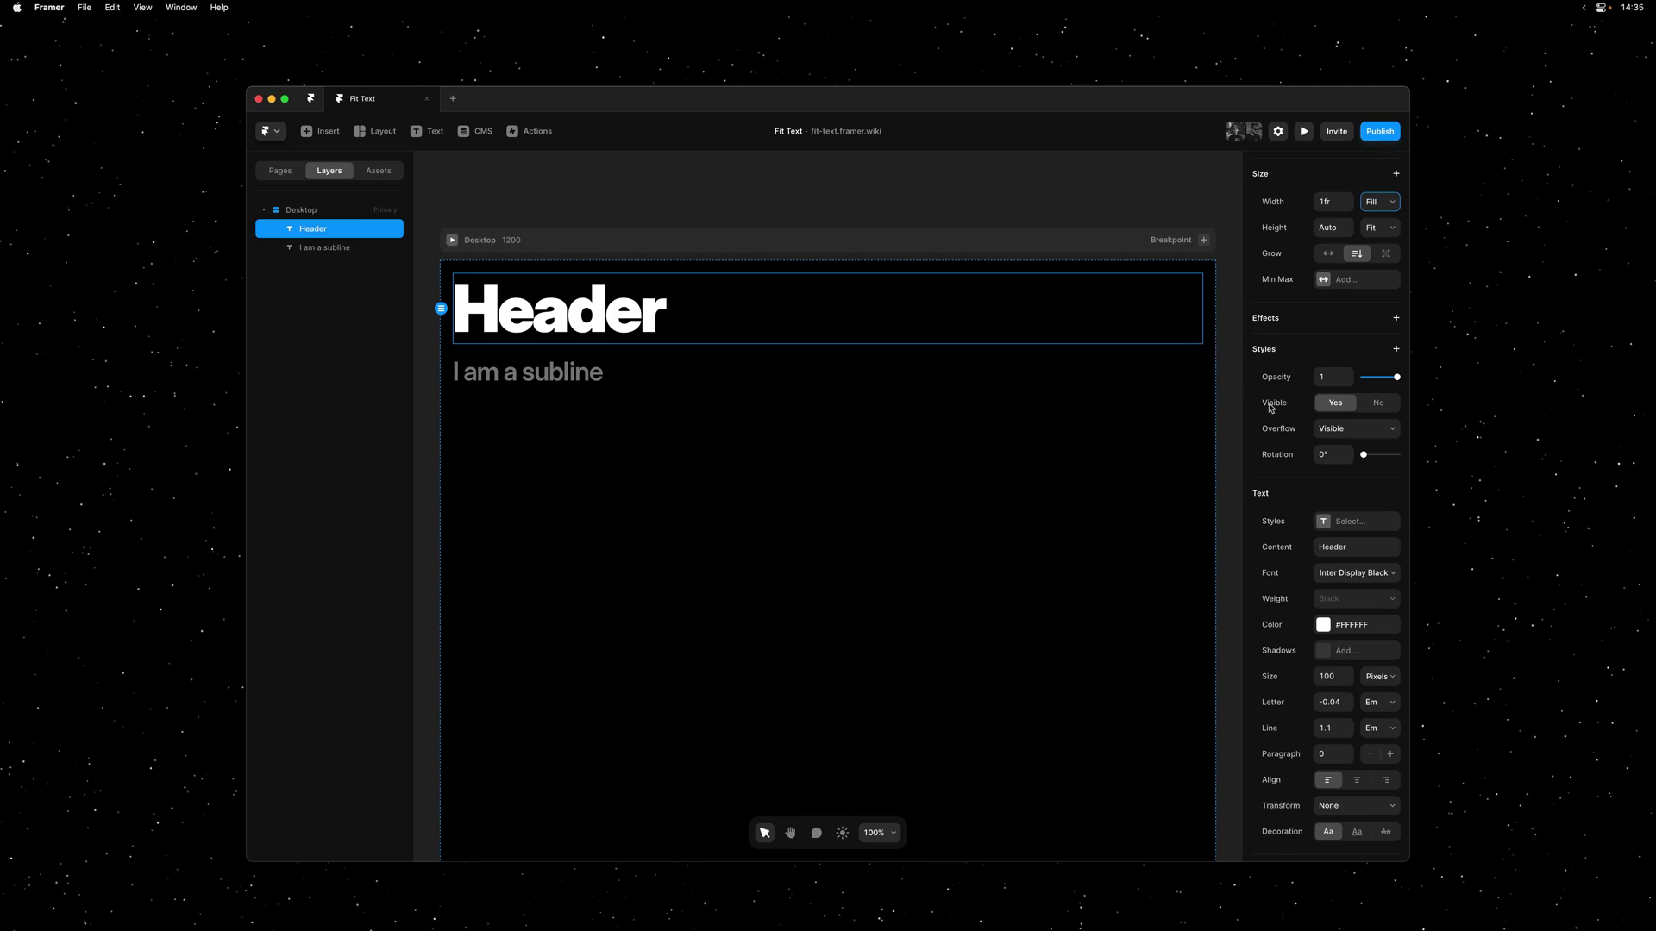
scroll(1316, 437, "down", 5)
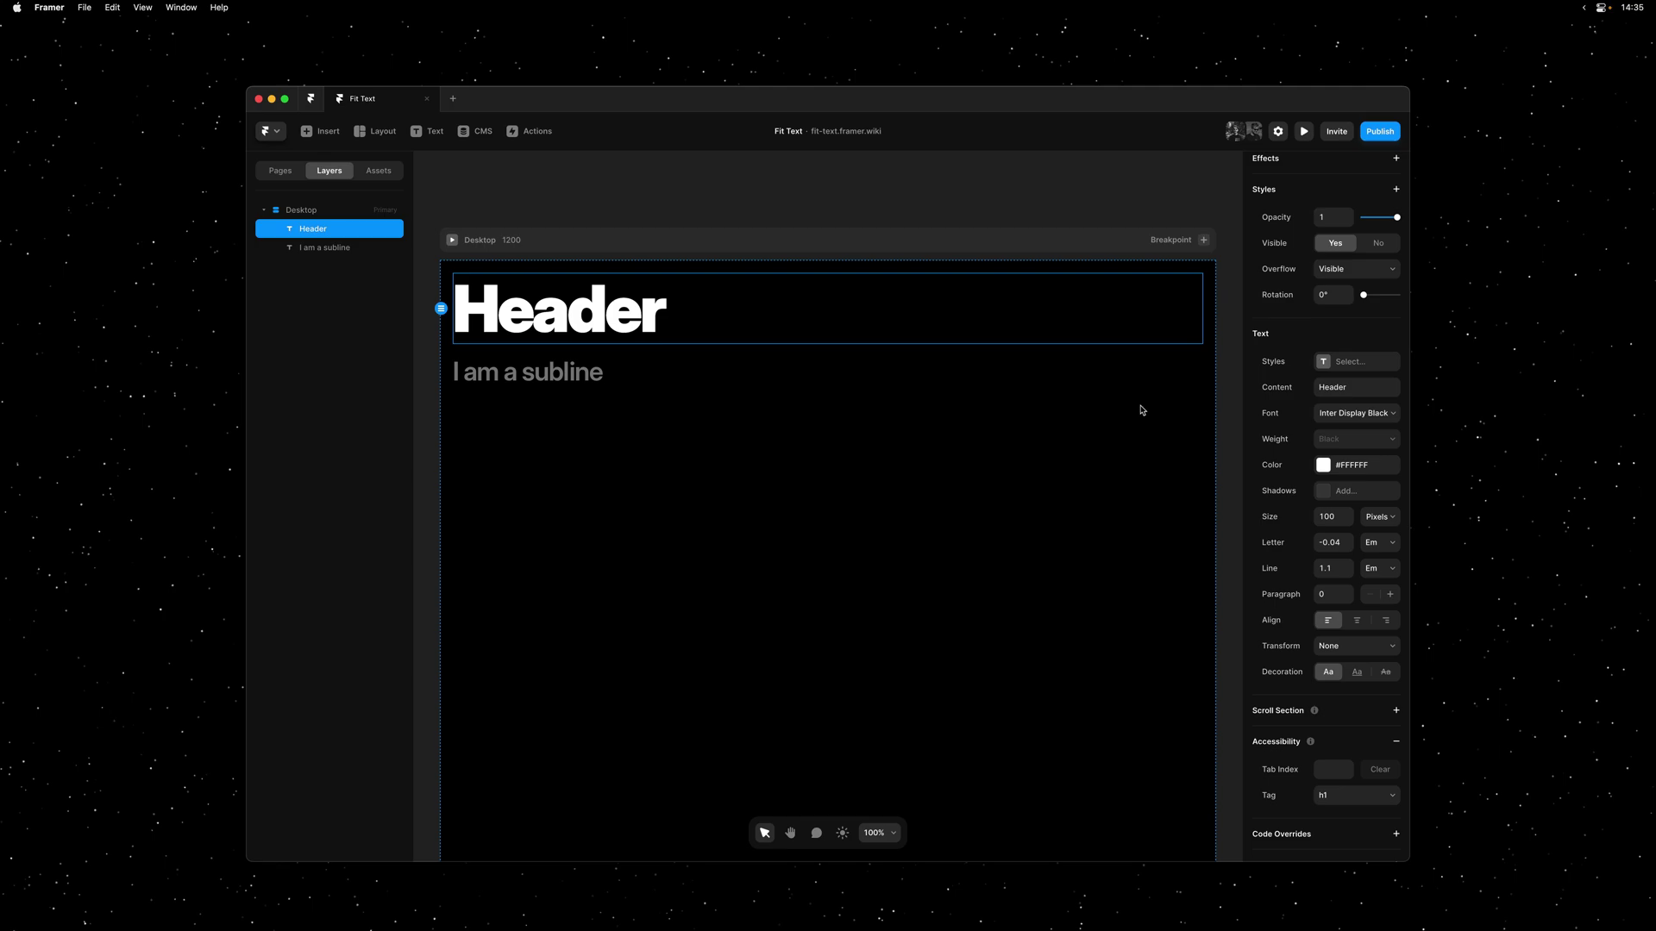
Change the heading text from Header to 'Fit Text'.
double_click(608, 311)
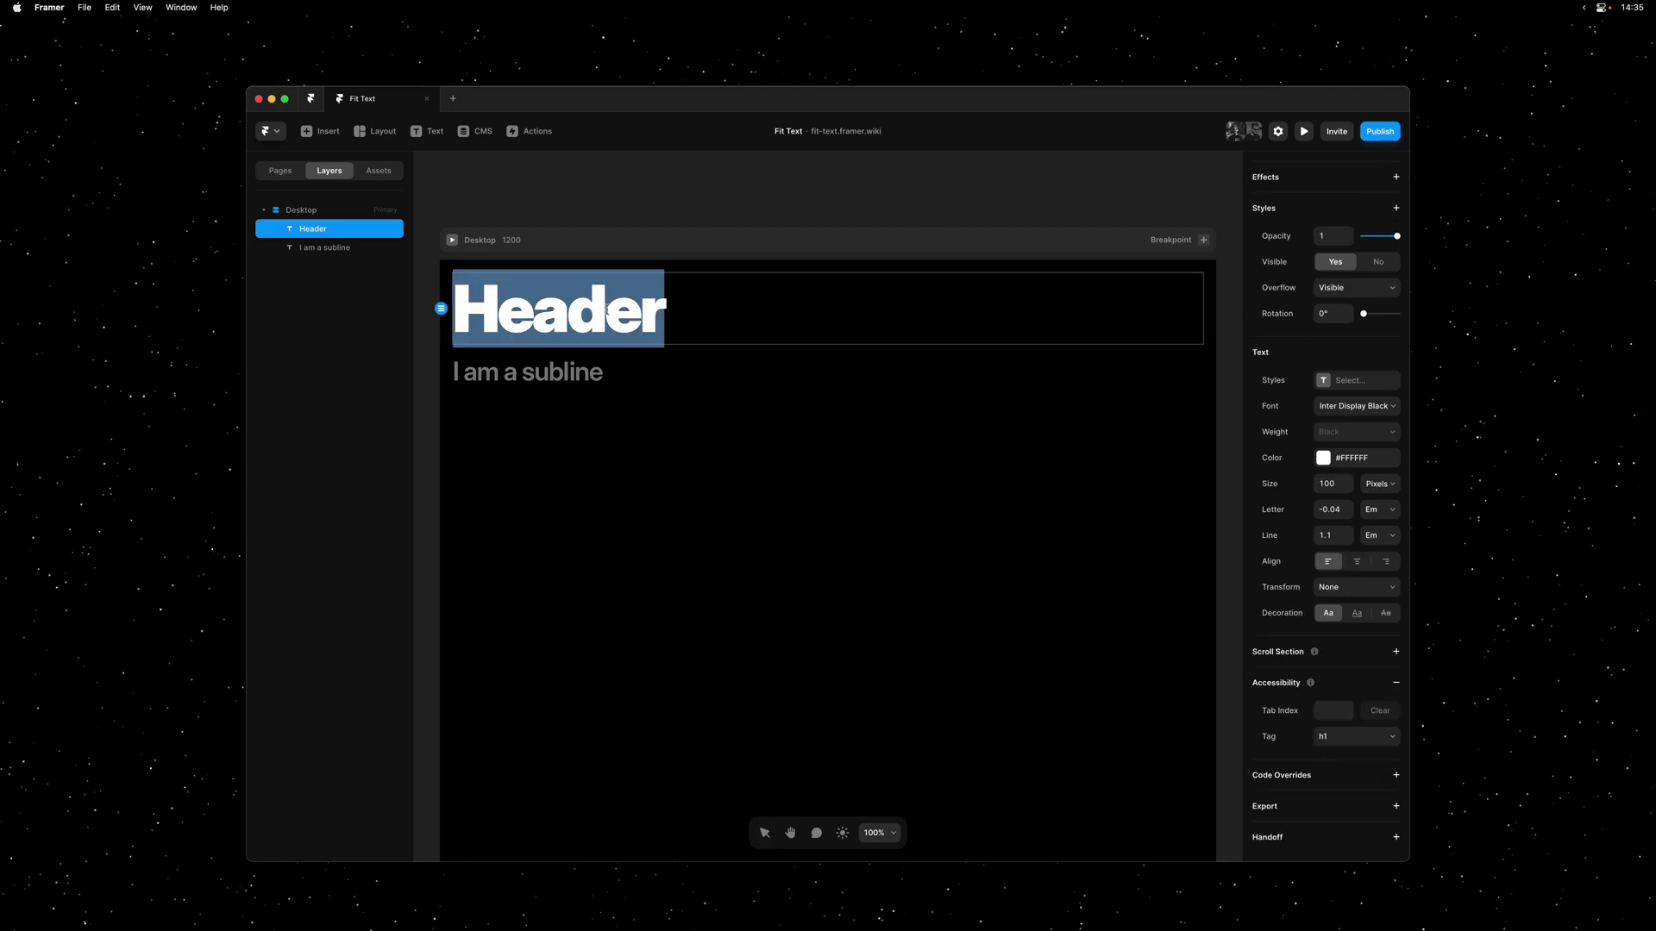
type("Fit Text")
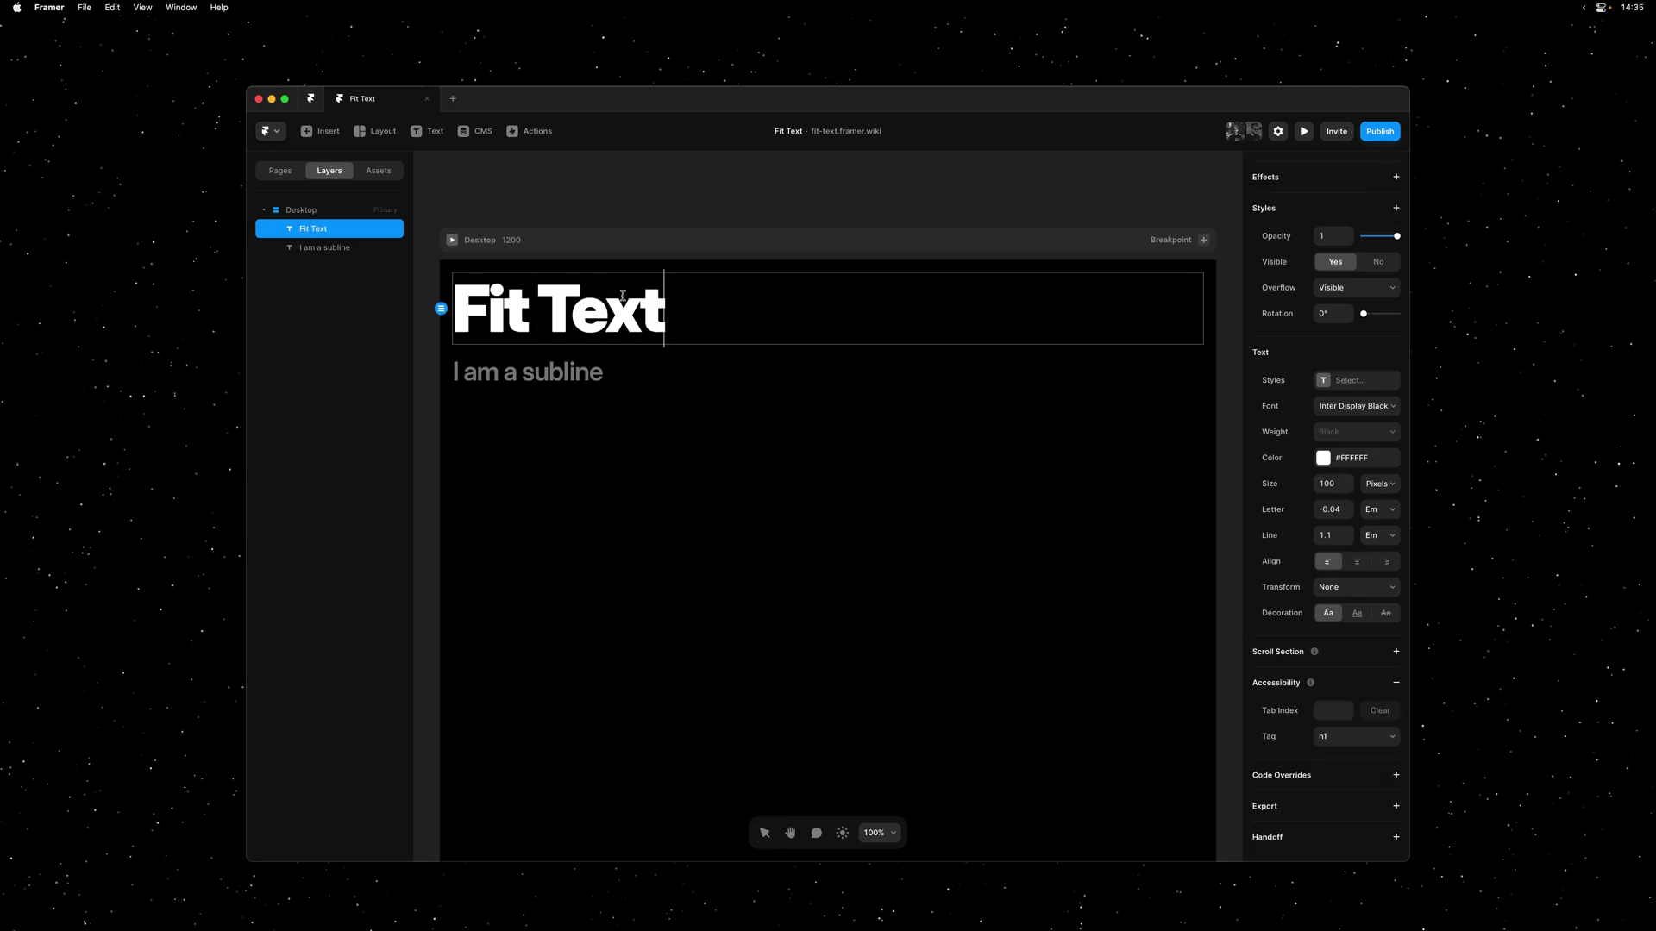
key("Escape")
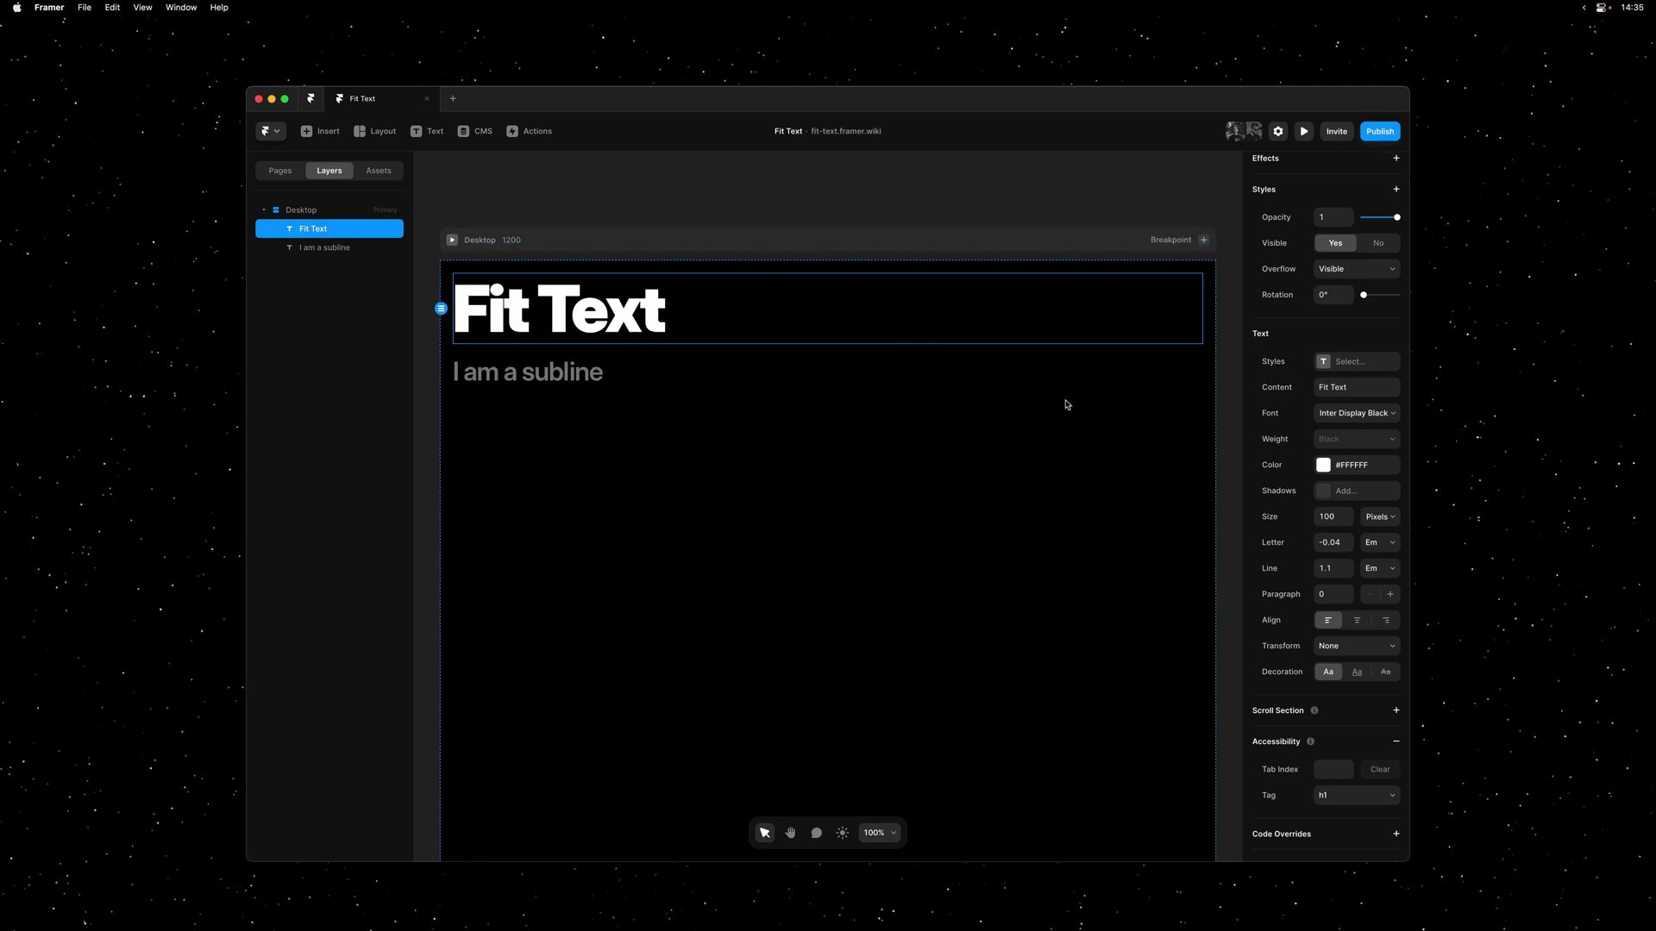
Switch the heading's font size unit from Pixels to Fit, then test refitting by adding and removing 'Hello'.
left_click(1379, 520)
left_click(1376, 529)
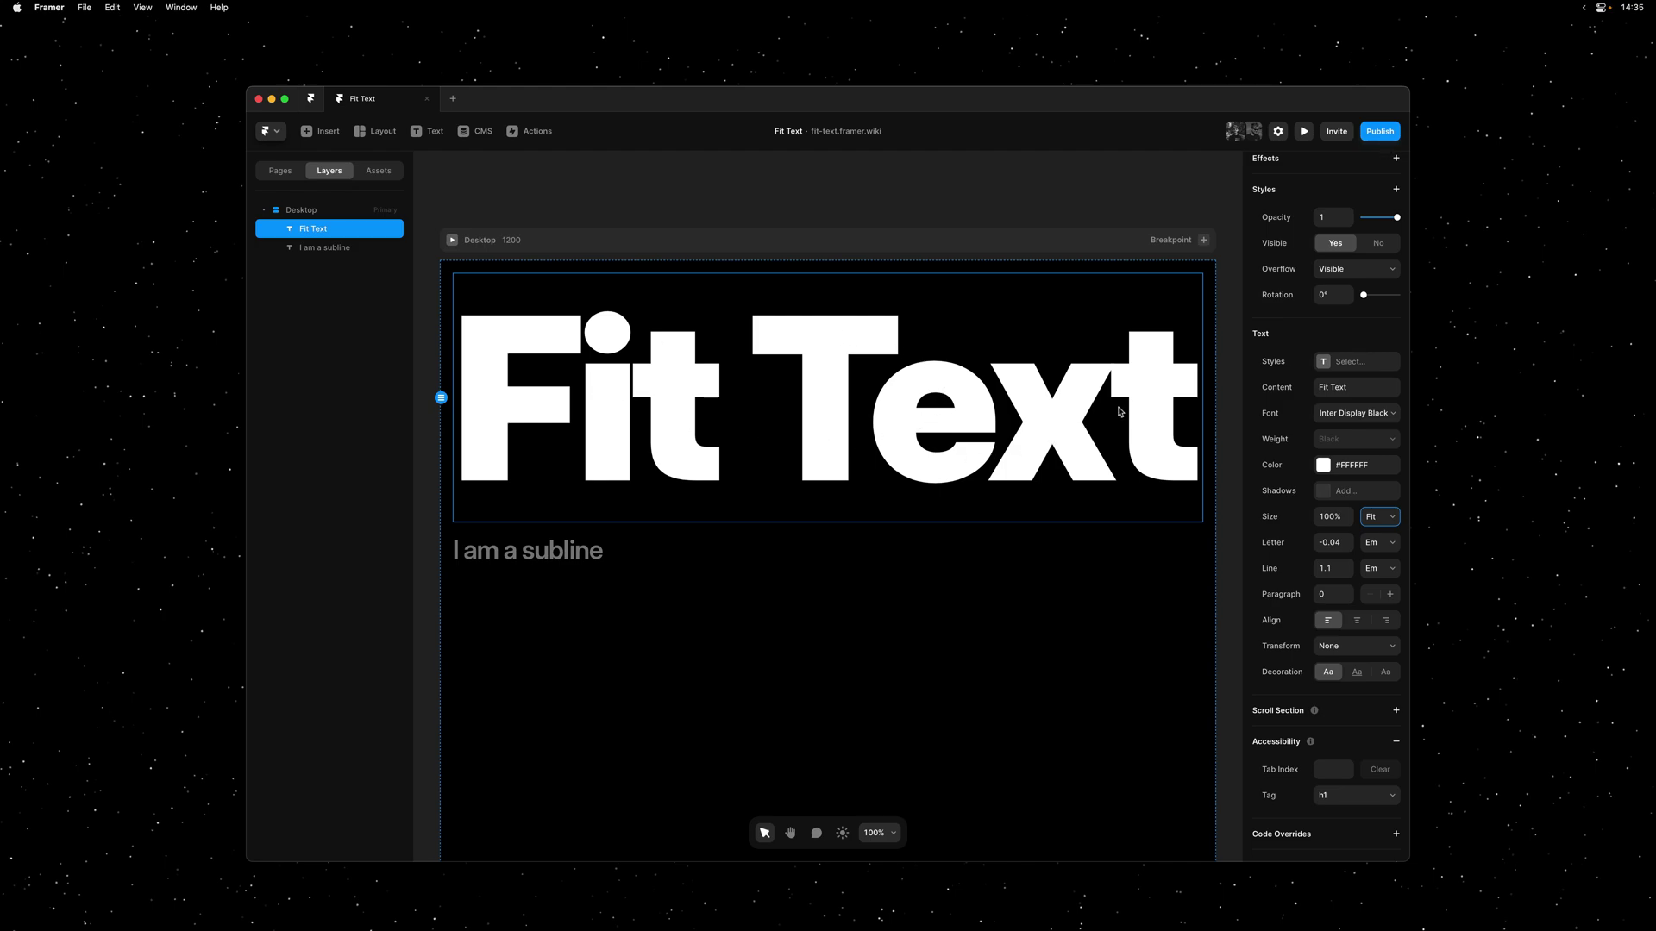
double_click(619, 374)
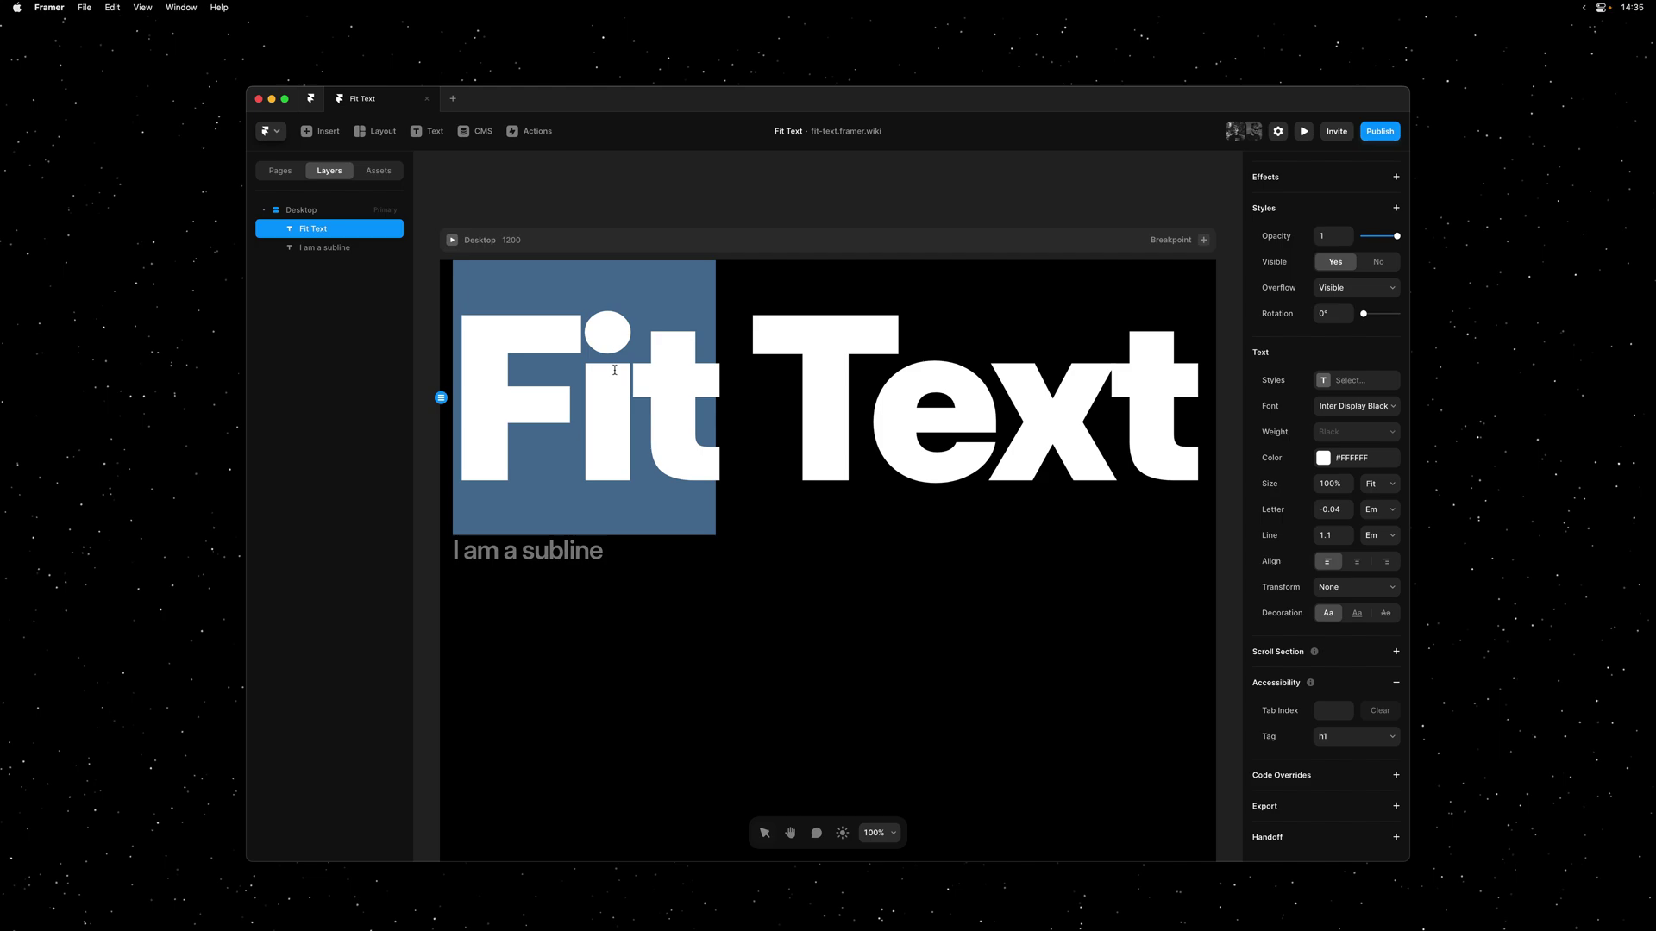
left_click(468, 380)
type("Hello")
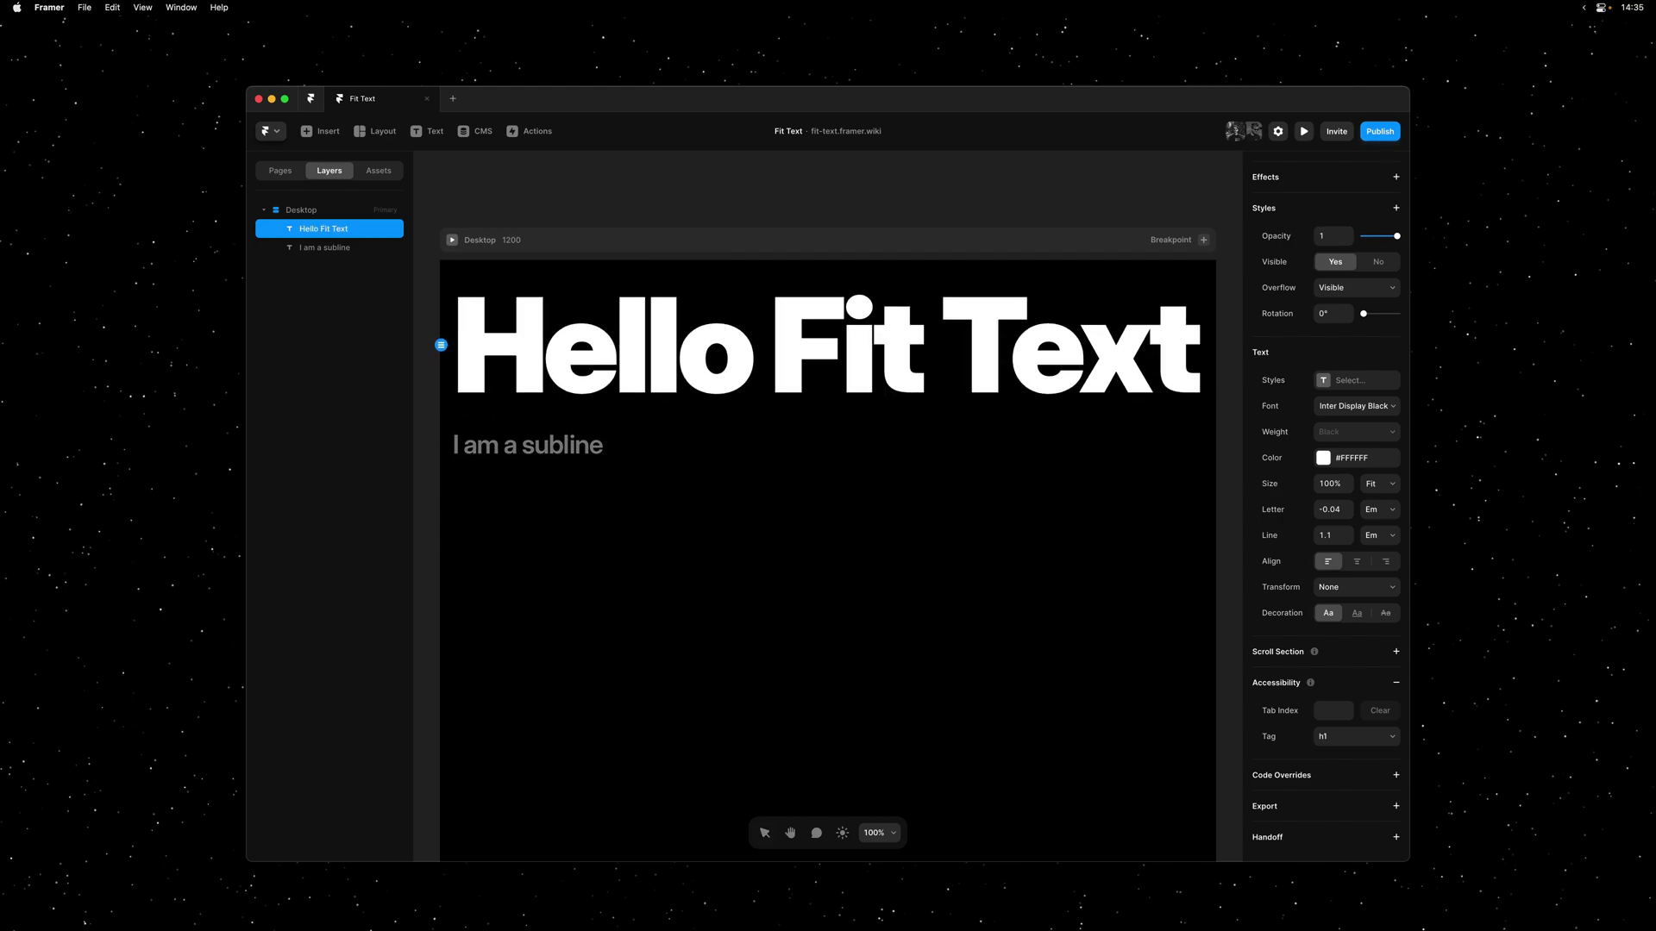
key("BackSpace")
key("BackSpace")
key("BackSpace")
key("BackSpace")
key("BackSpace")
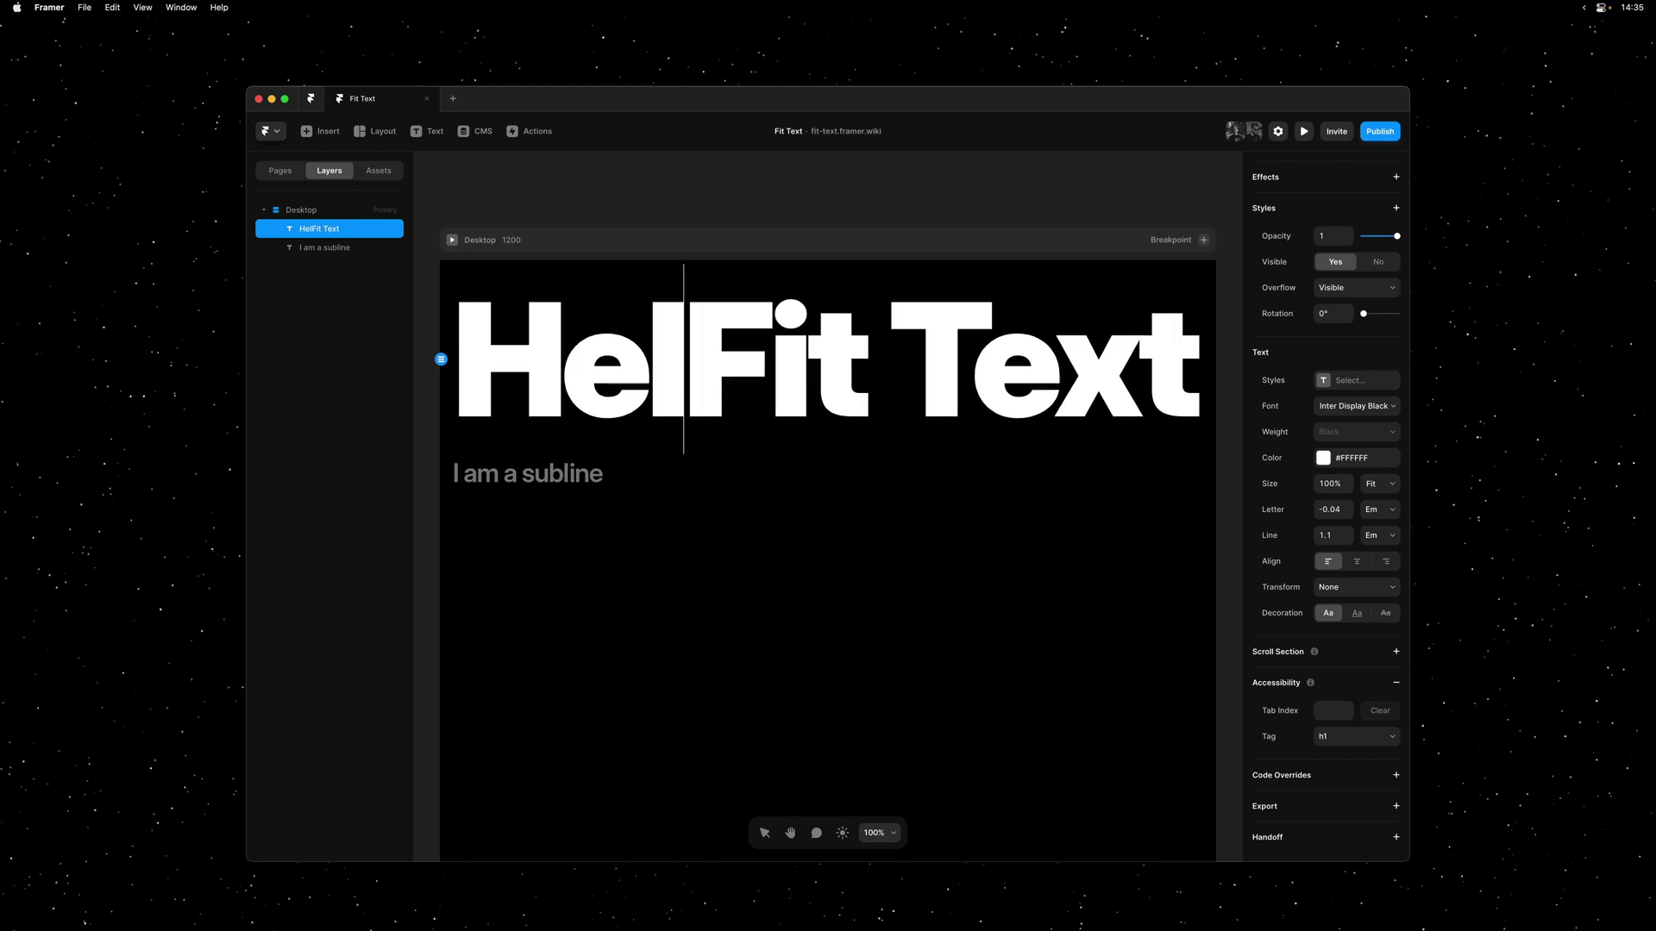
key("BackSpace")
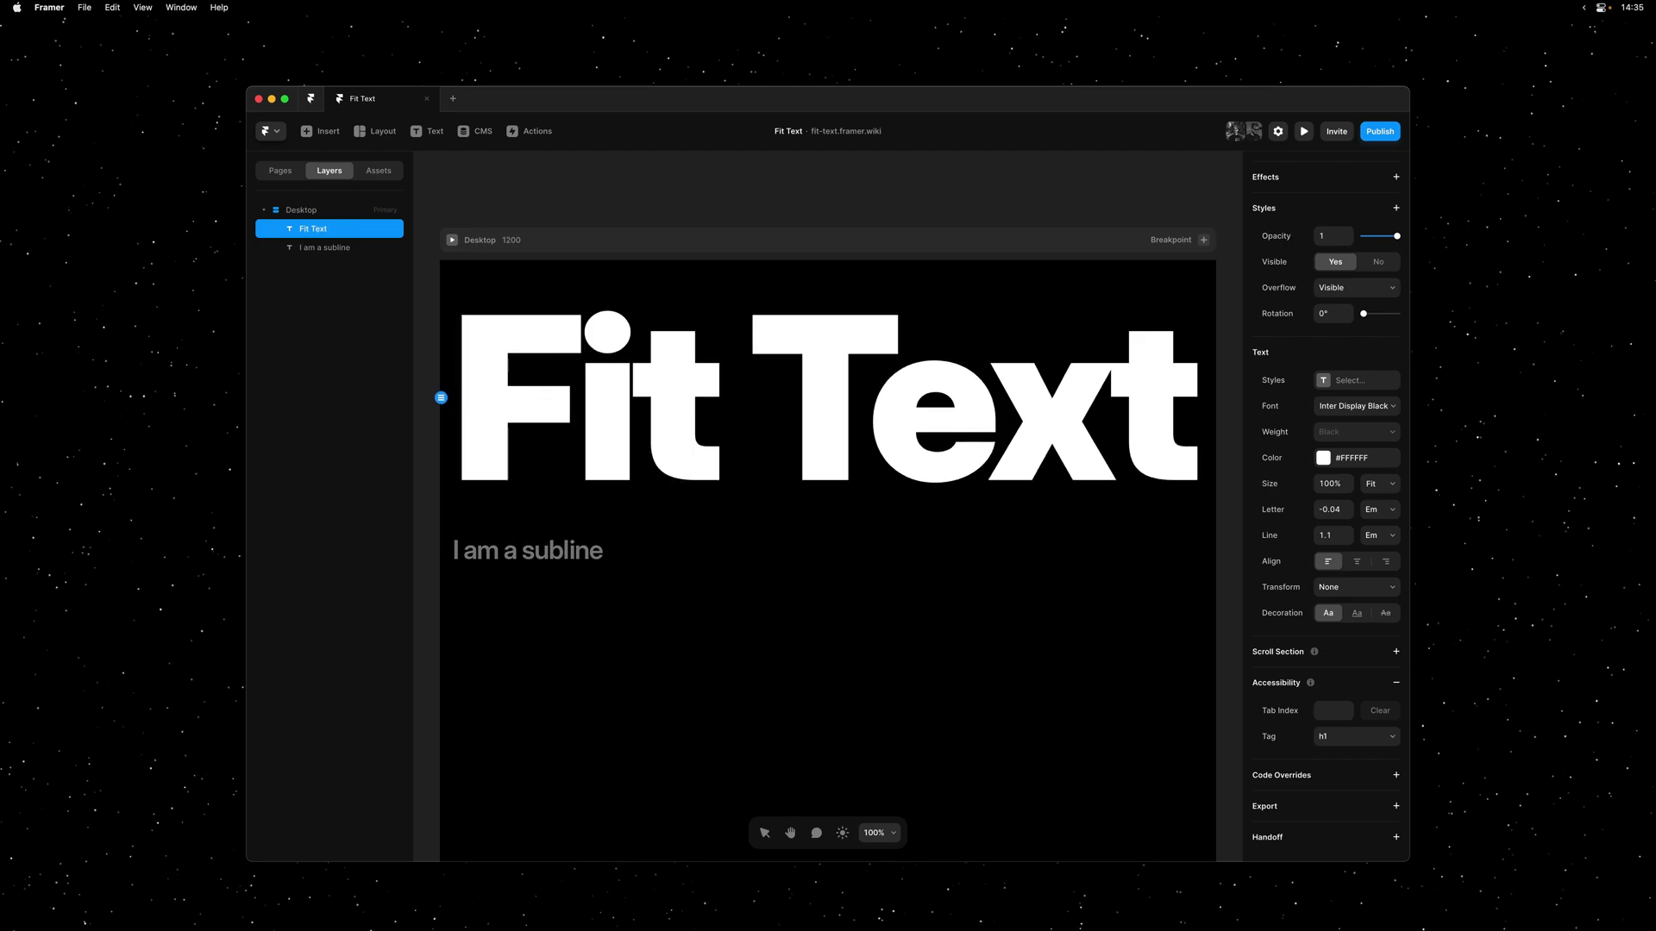
left_click(601, 195)
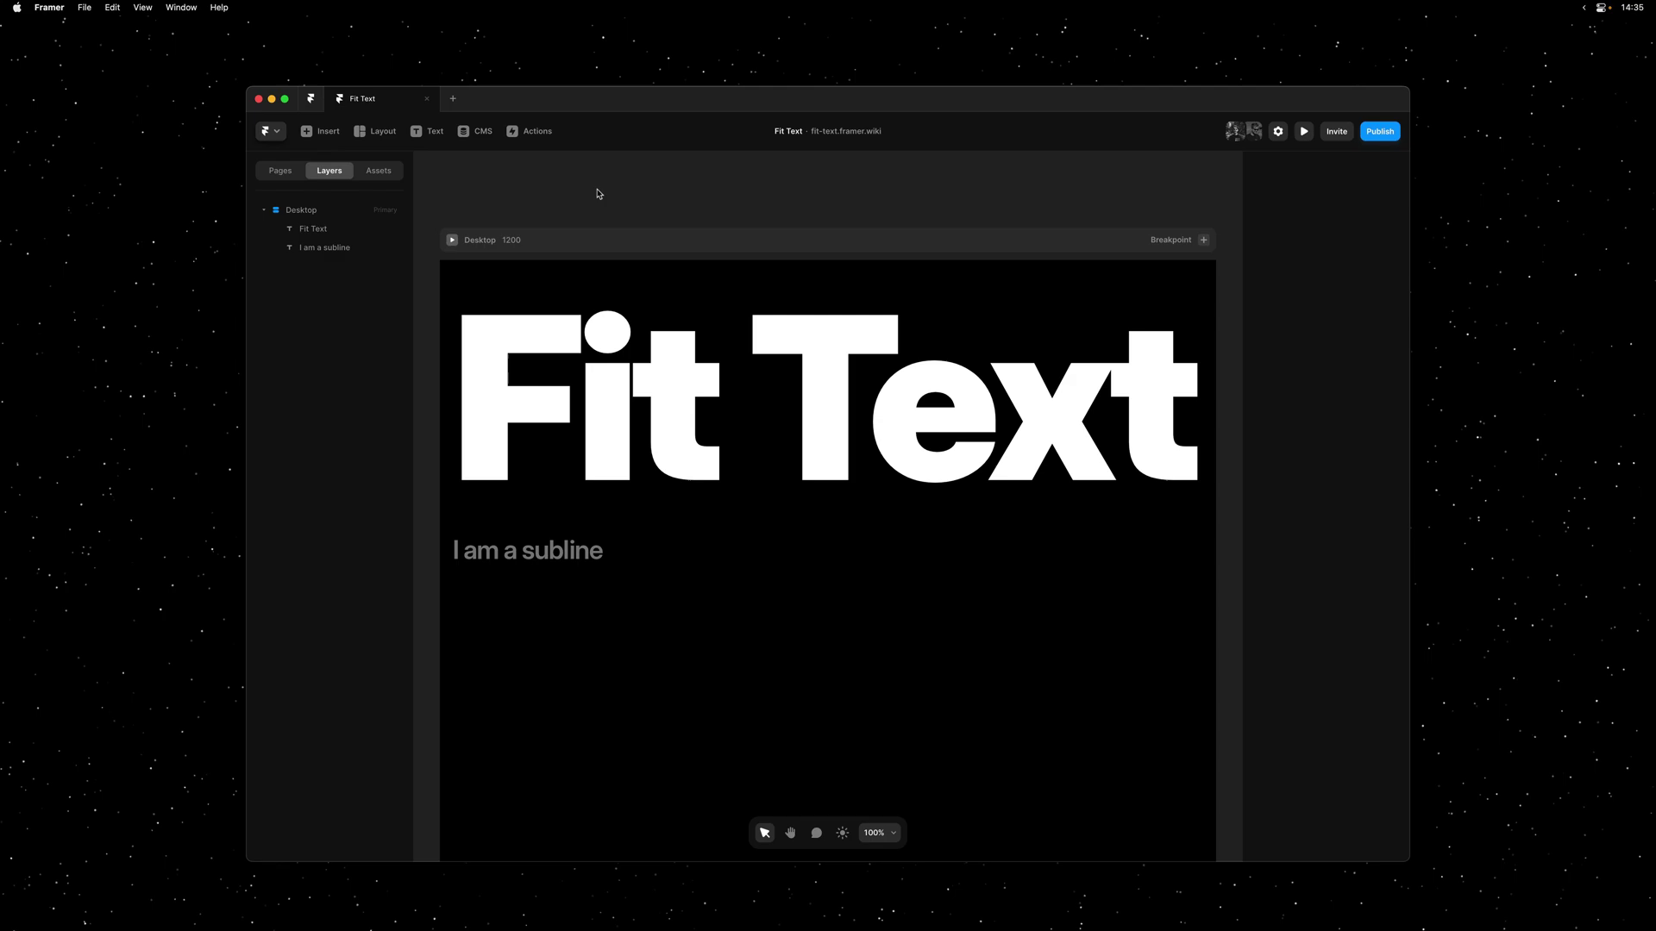
left_click(609, 239)
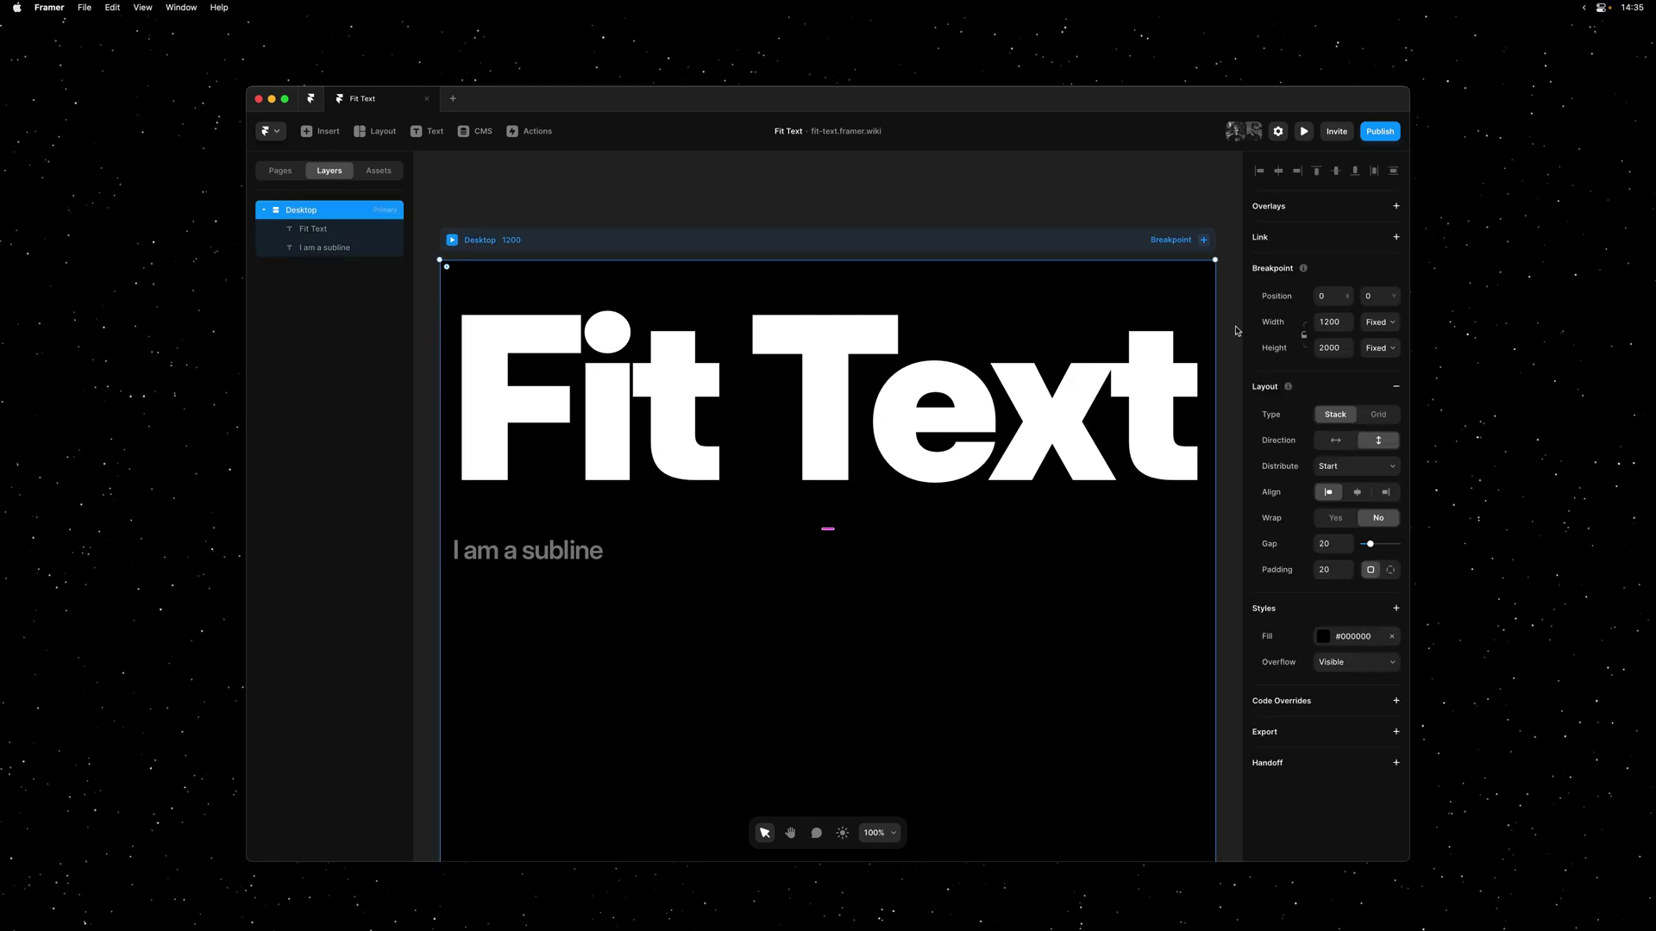
left_click_drag(1216, 328, 1114, 334)
left_click(1156, 292)
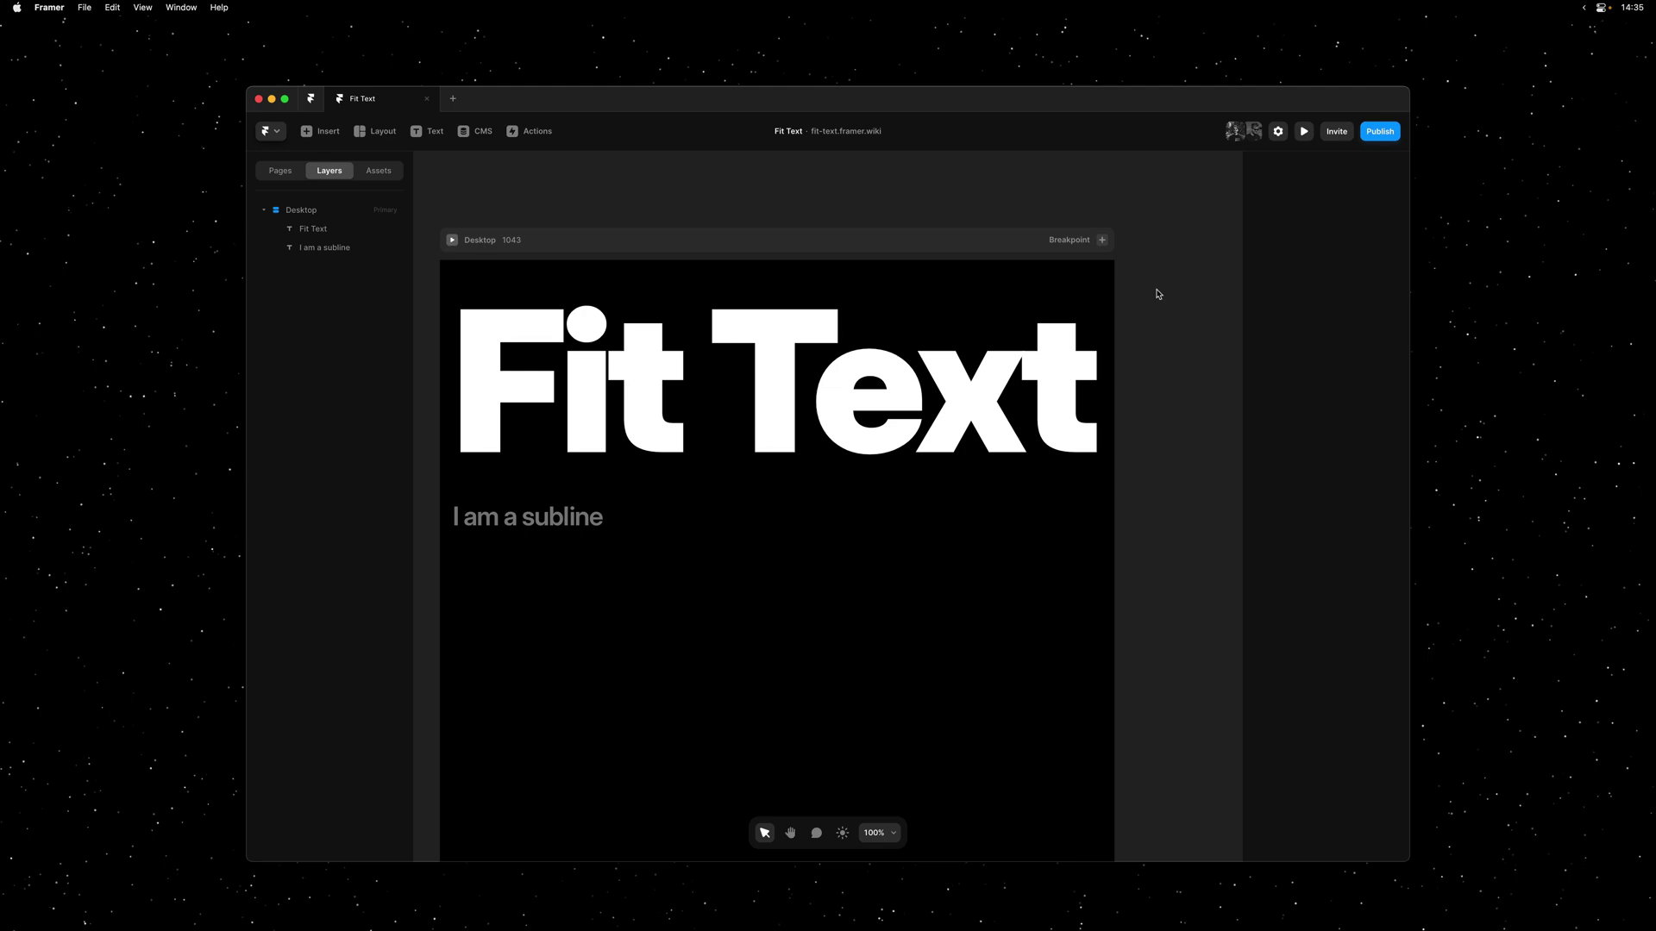
key("super+z")
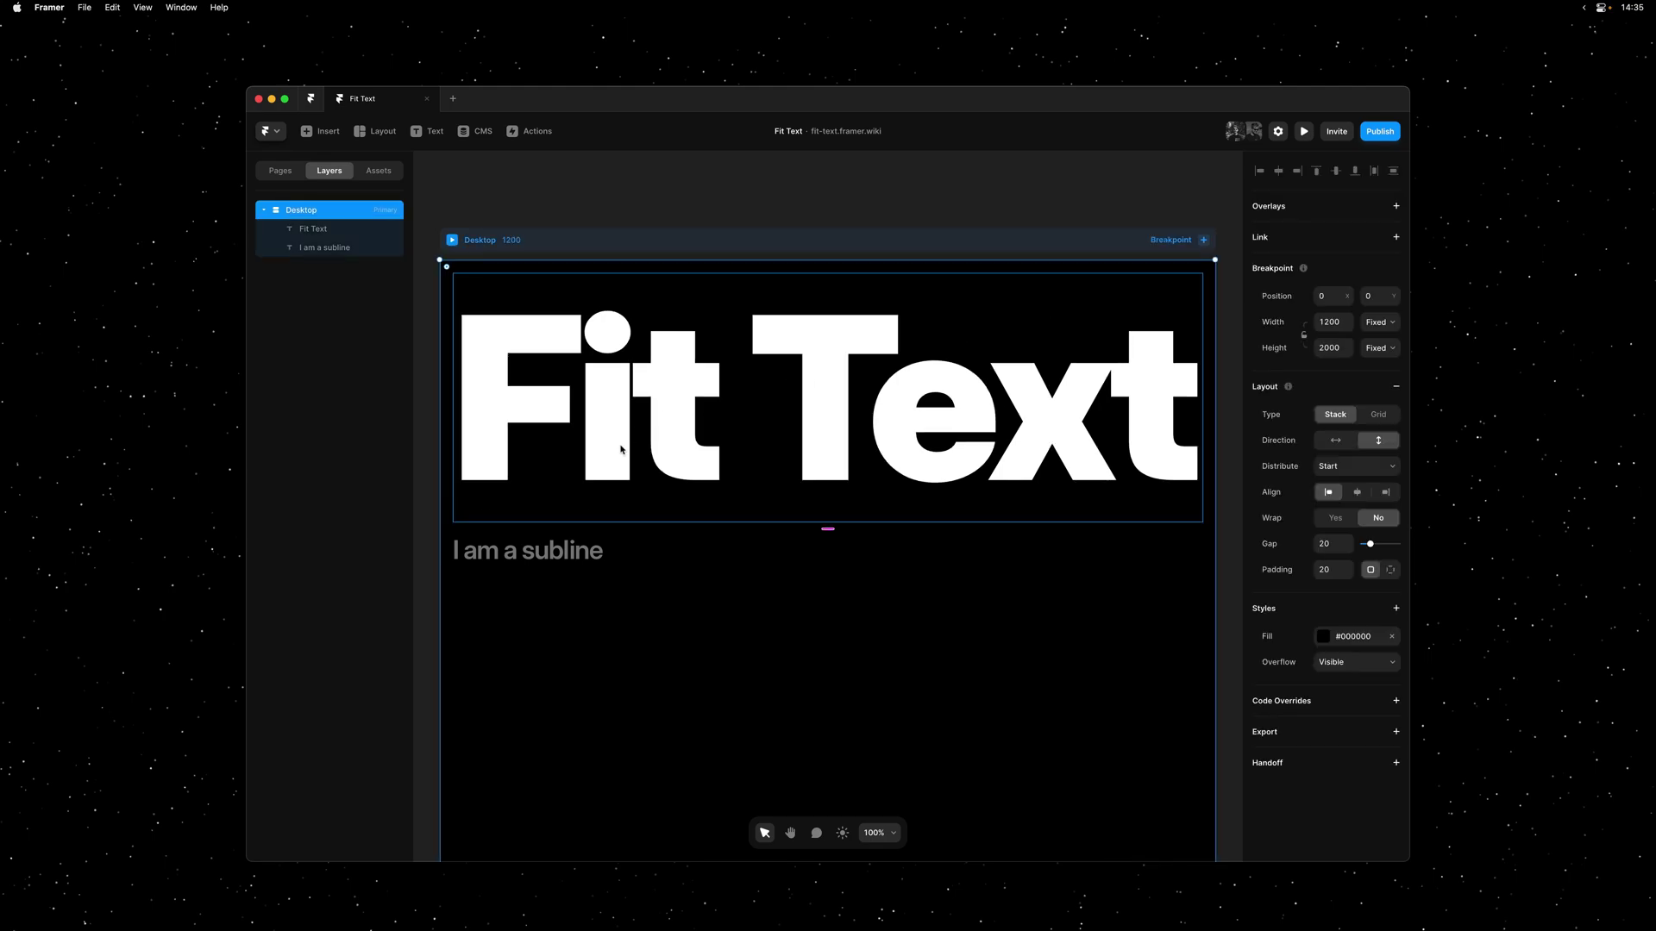
left_click(565, 546)
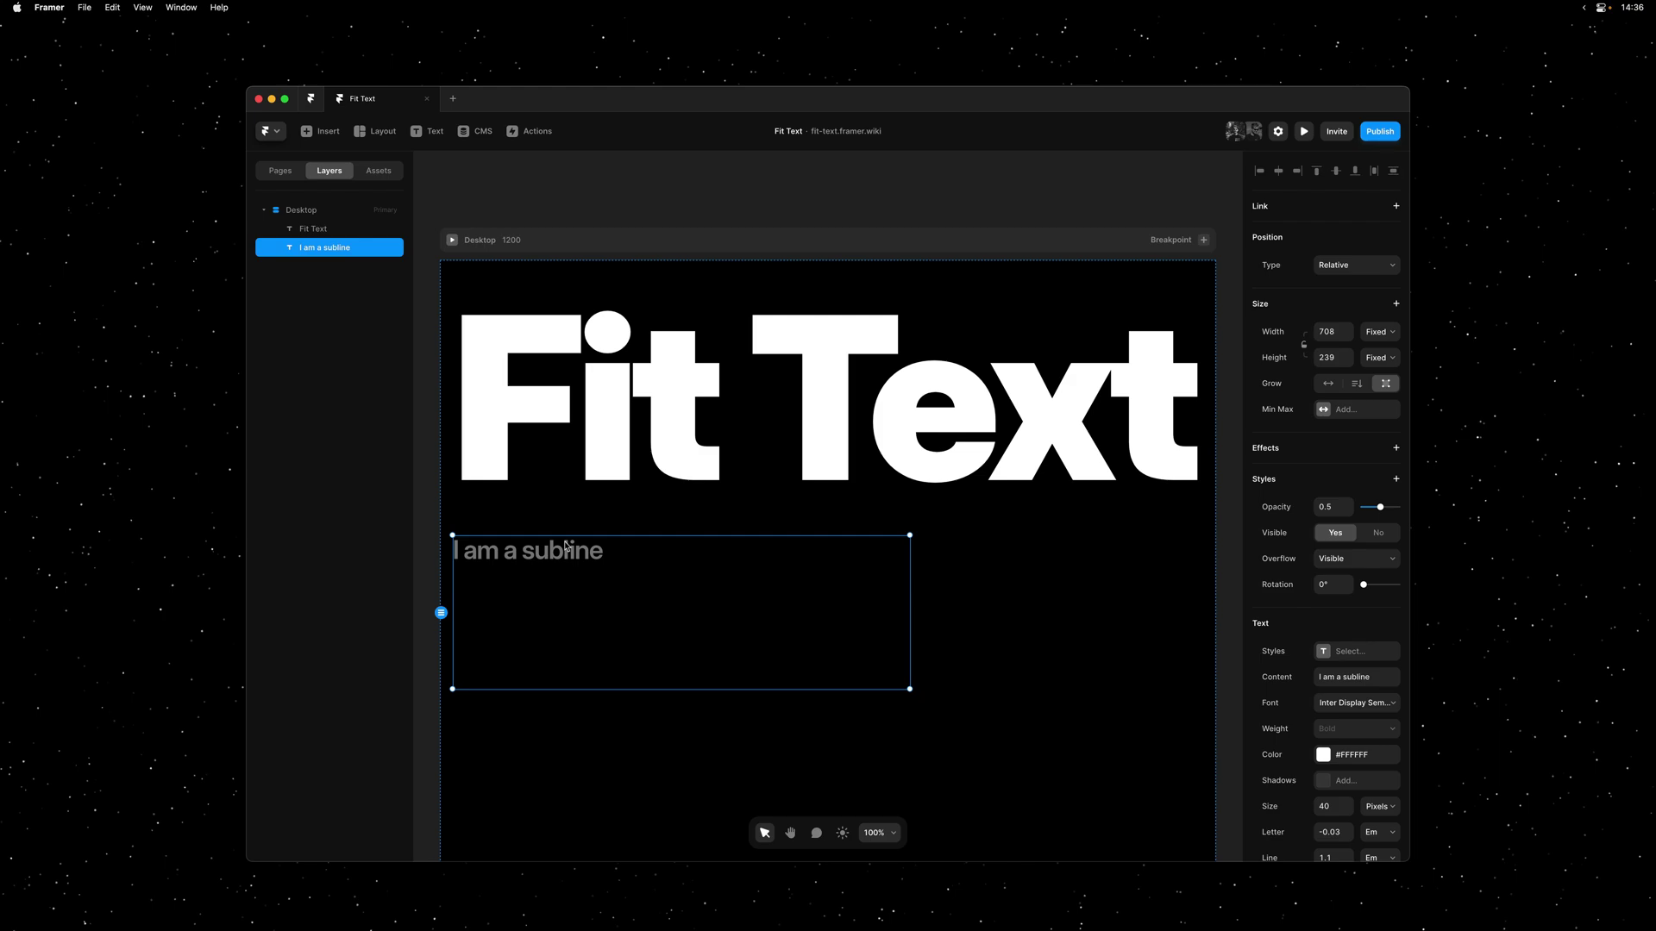
Rewrite the subline as 'A new Framer feature. Design text that scales to fit any parent… Try resizing!'.
double_click(566, 549)
key("super+a")
type("A new feature")
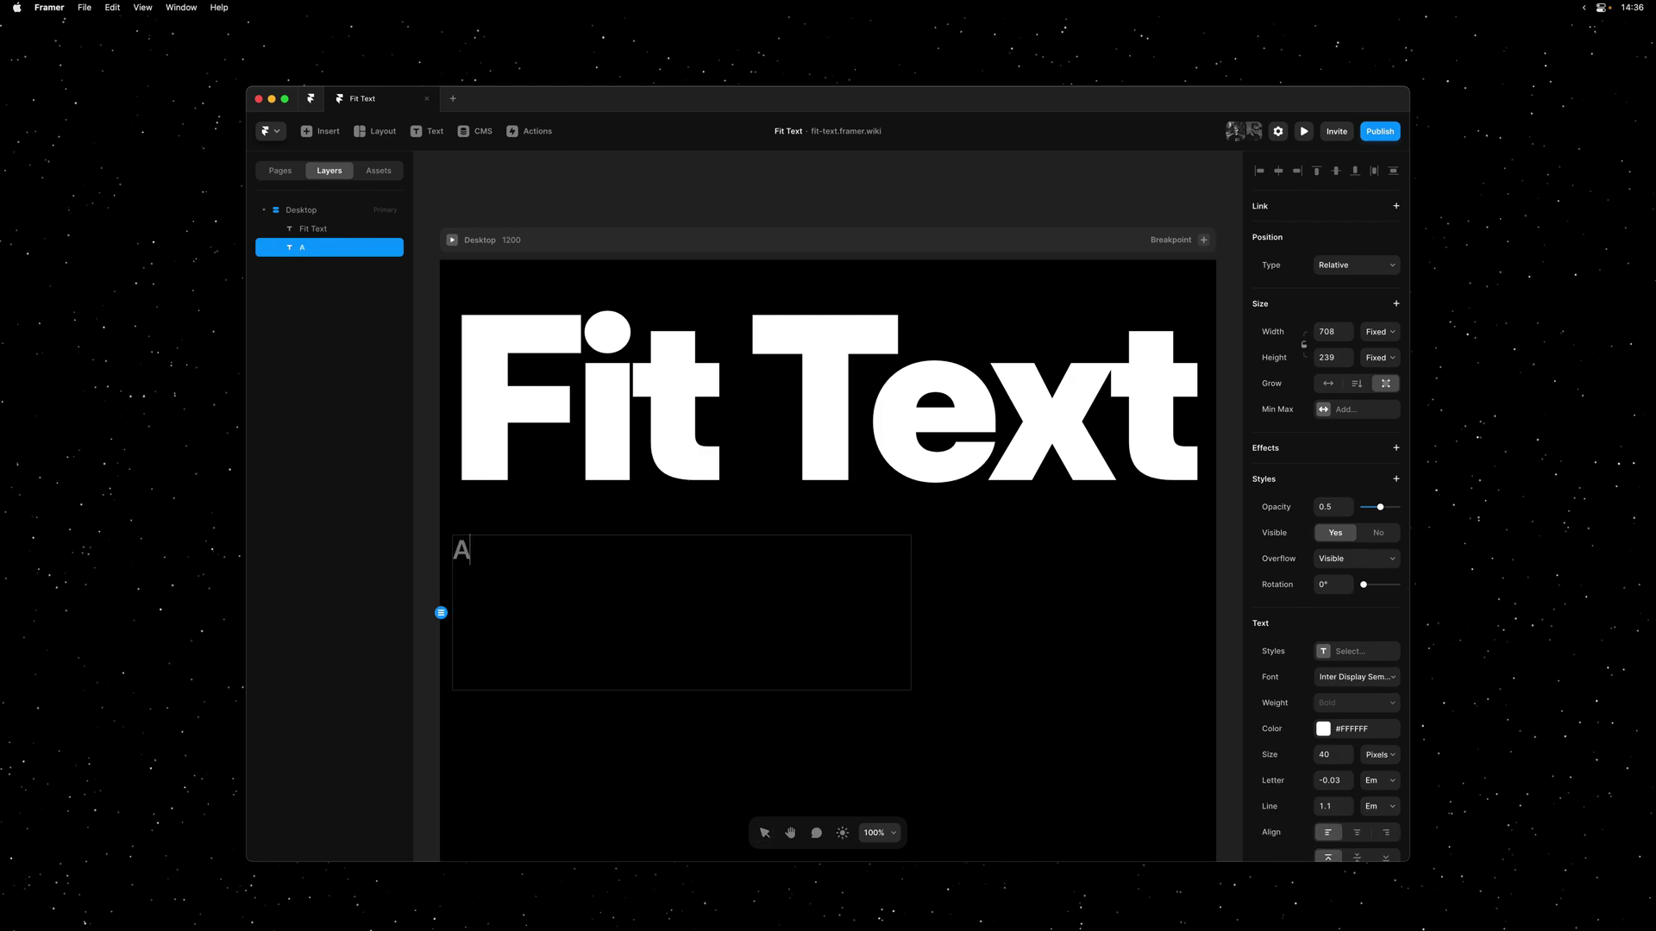
key("BackSpace")
key("BackSpace")
key("BackSpace")
key("BackSpace")
key("BackSpace")
key("BackSpace")
key("BackSpace")
type("Framer featurre")
key("BackSpace")
key("BackSpace")
type("e")
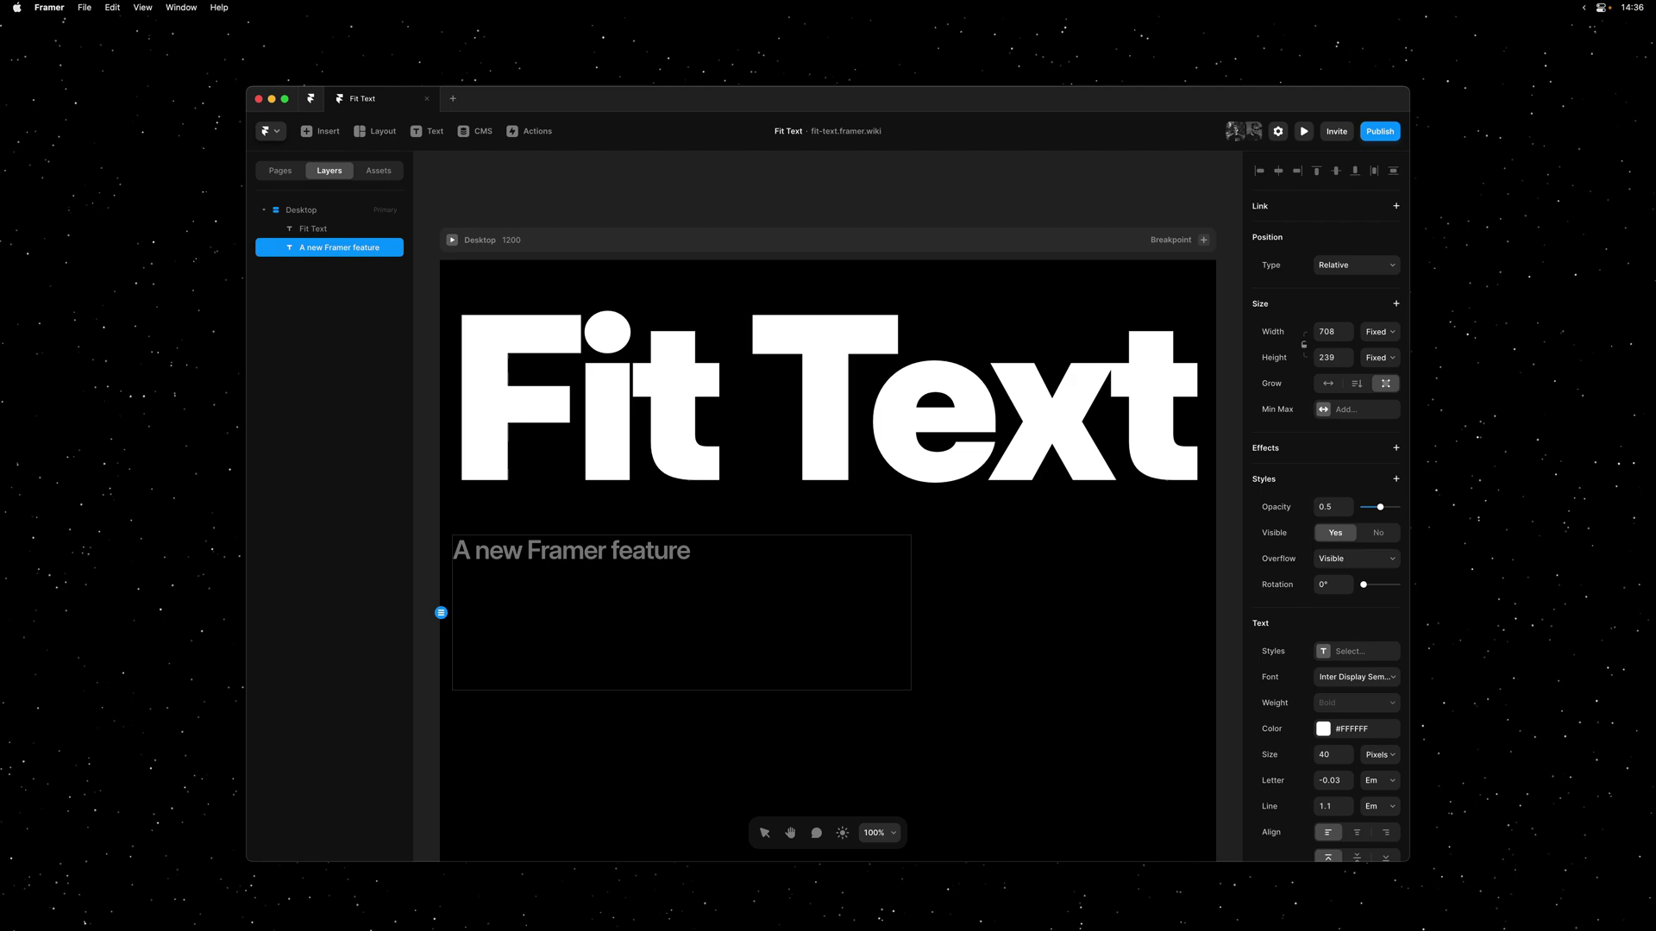
type(". Design aut")
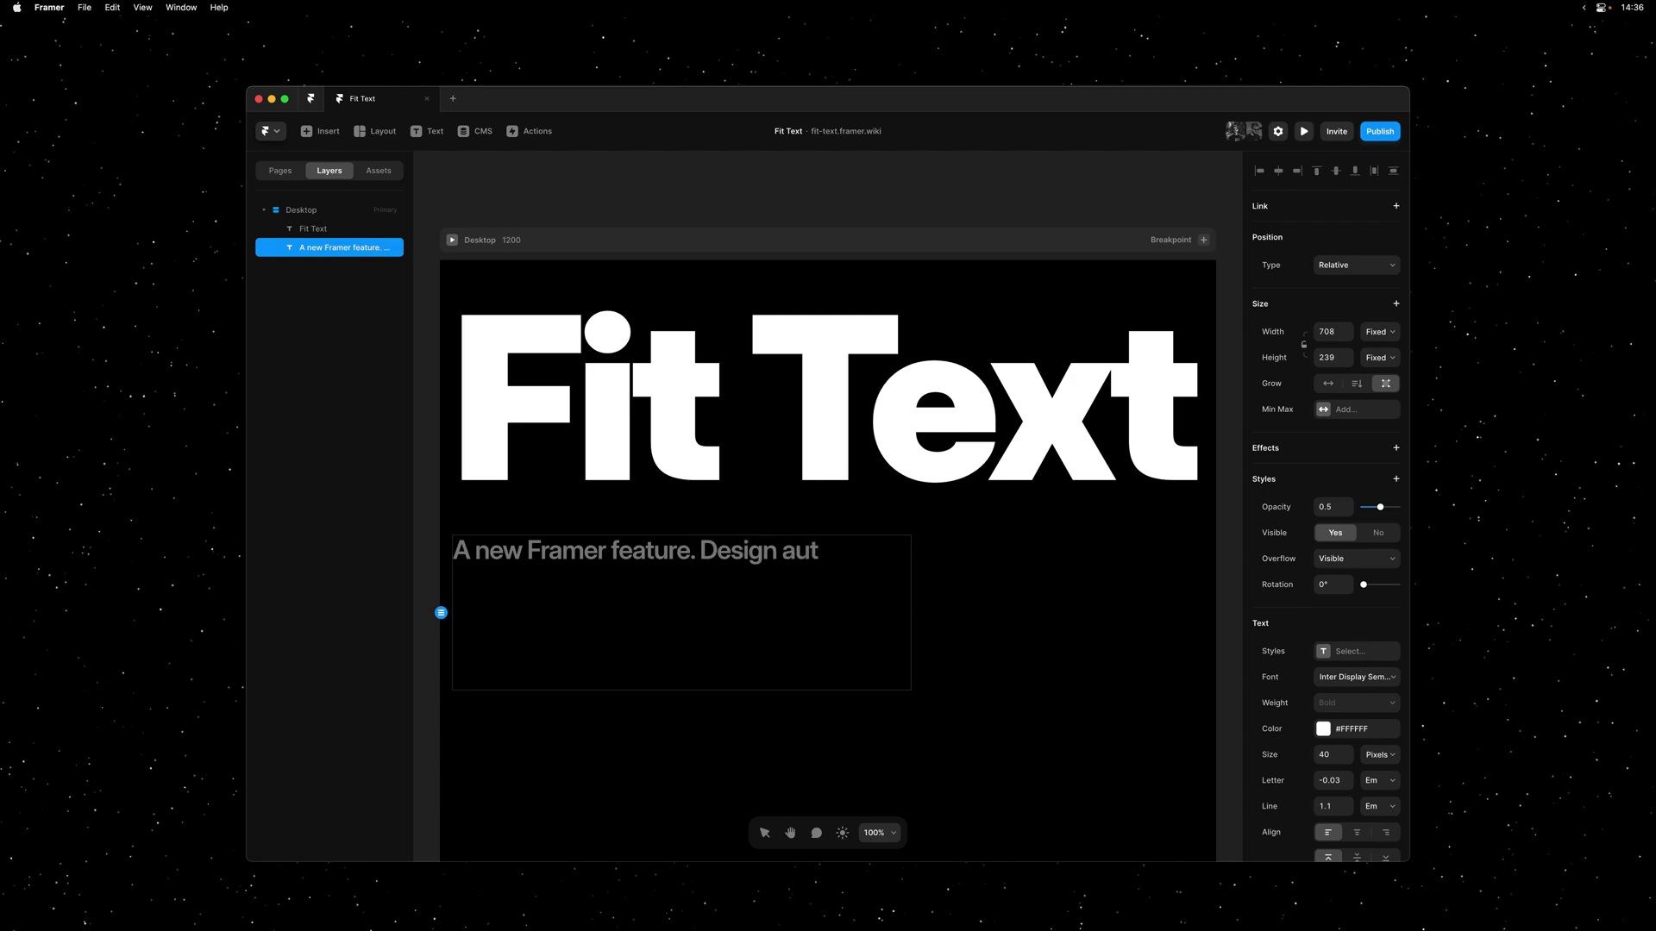
key("BackSpace")
key("BackSpace")
key("BackSpace")
type("text that scales to fit an")
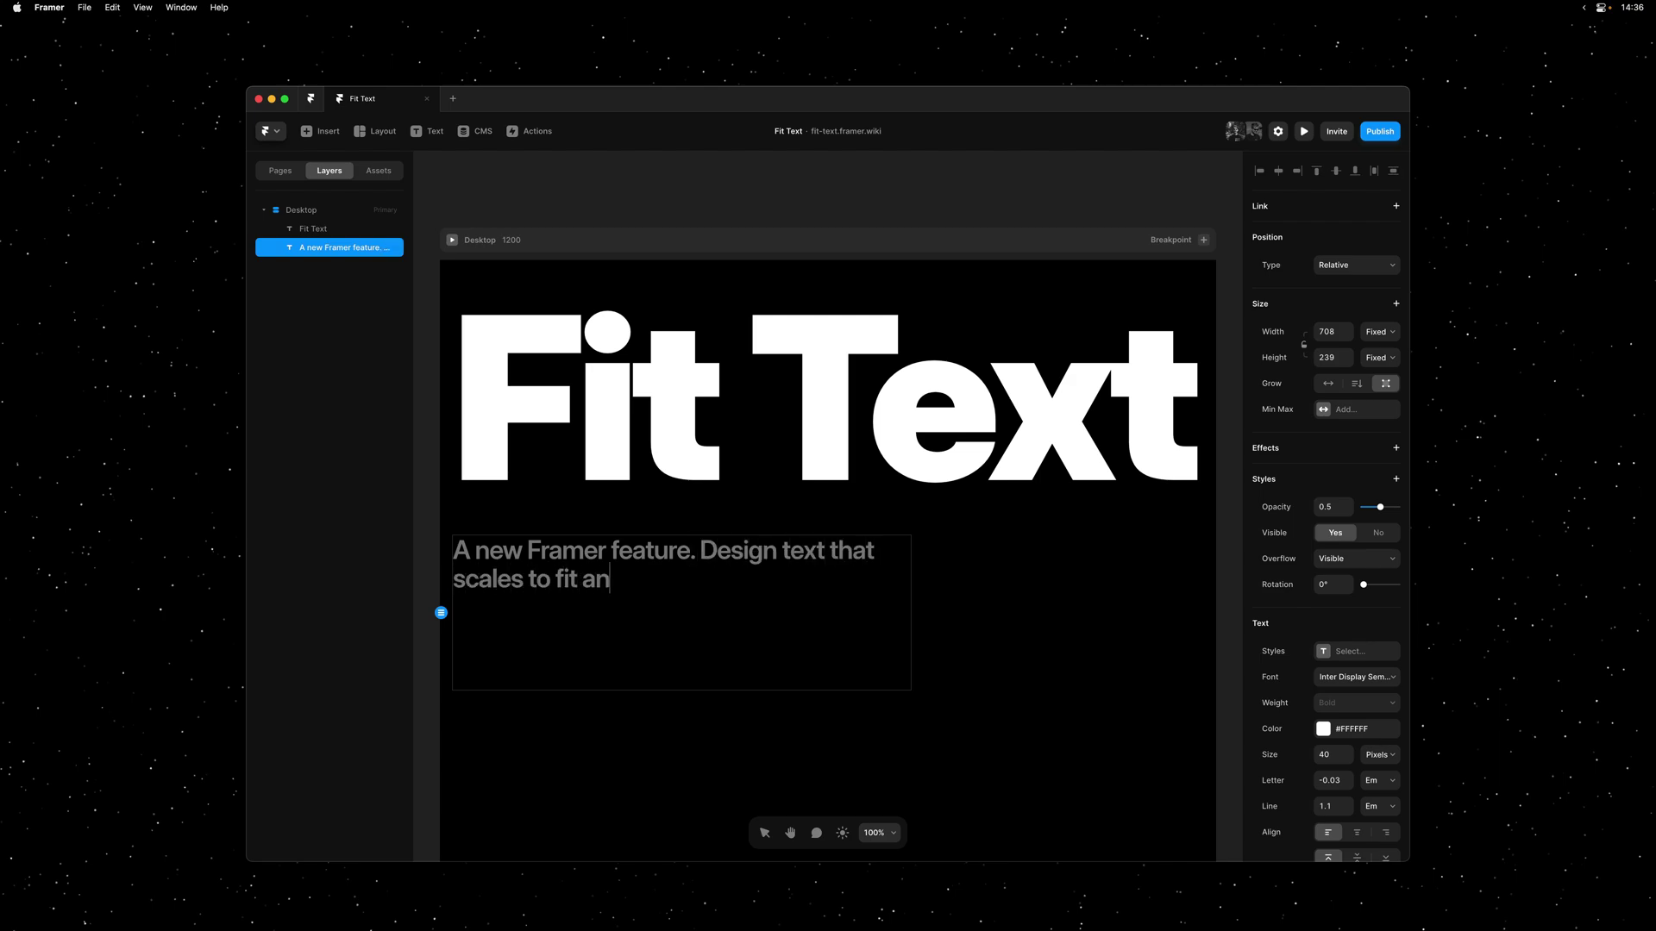
type("y parent. It even works with multi-line")
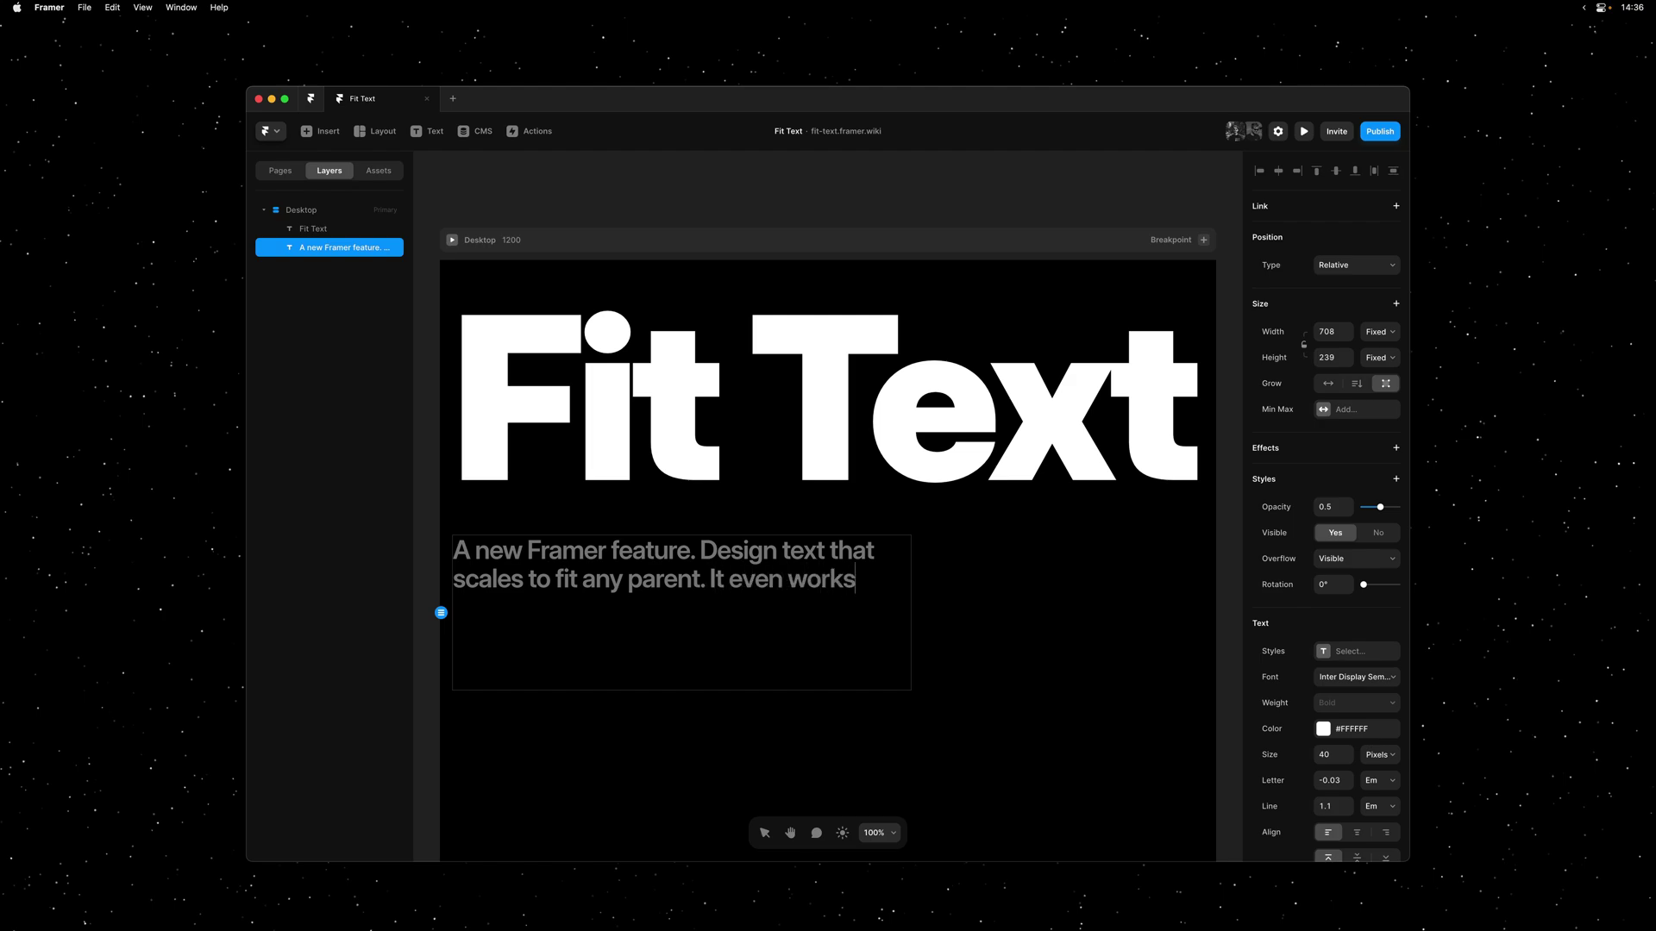
key("BackSpace")
key("BackSpace")
key("BackSpace")
key("BackSpace")
key("BackSpace")
type("ple lines of text. Try resizing!")
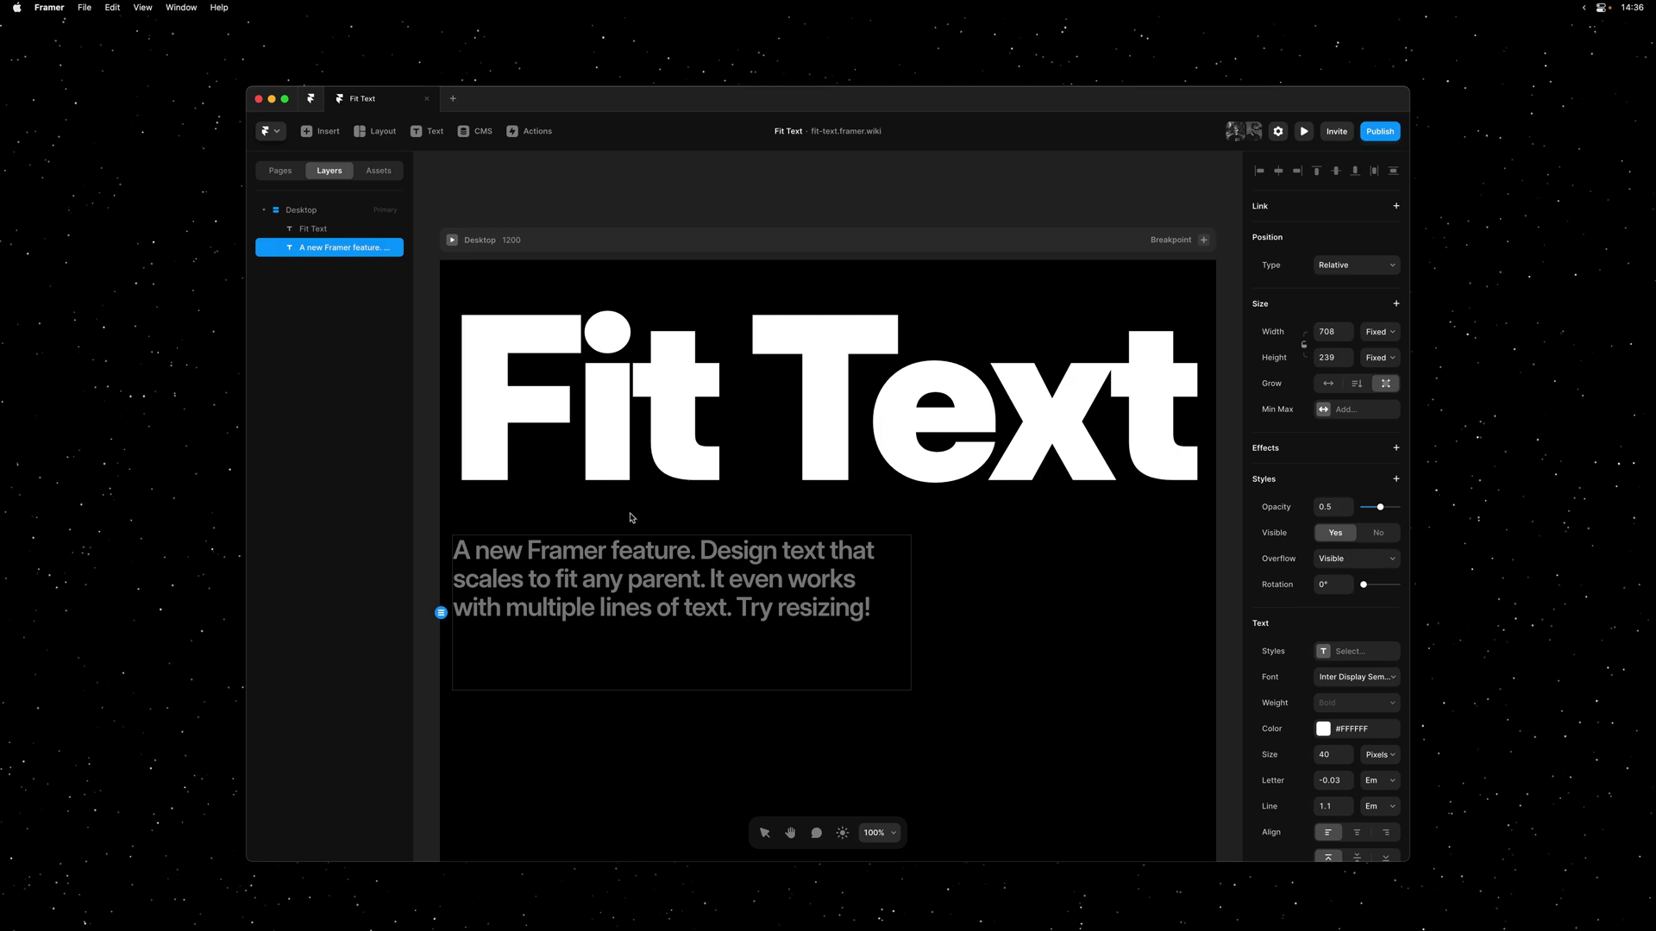
key("Escape")
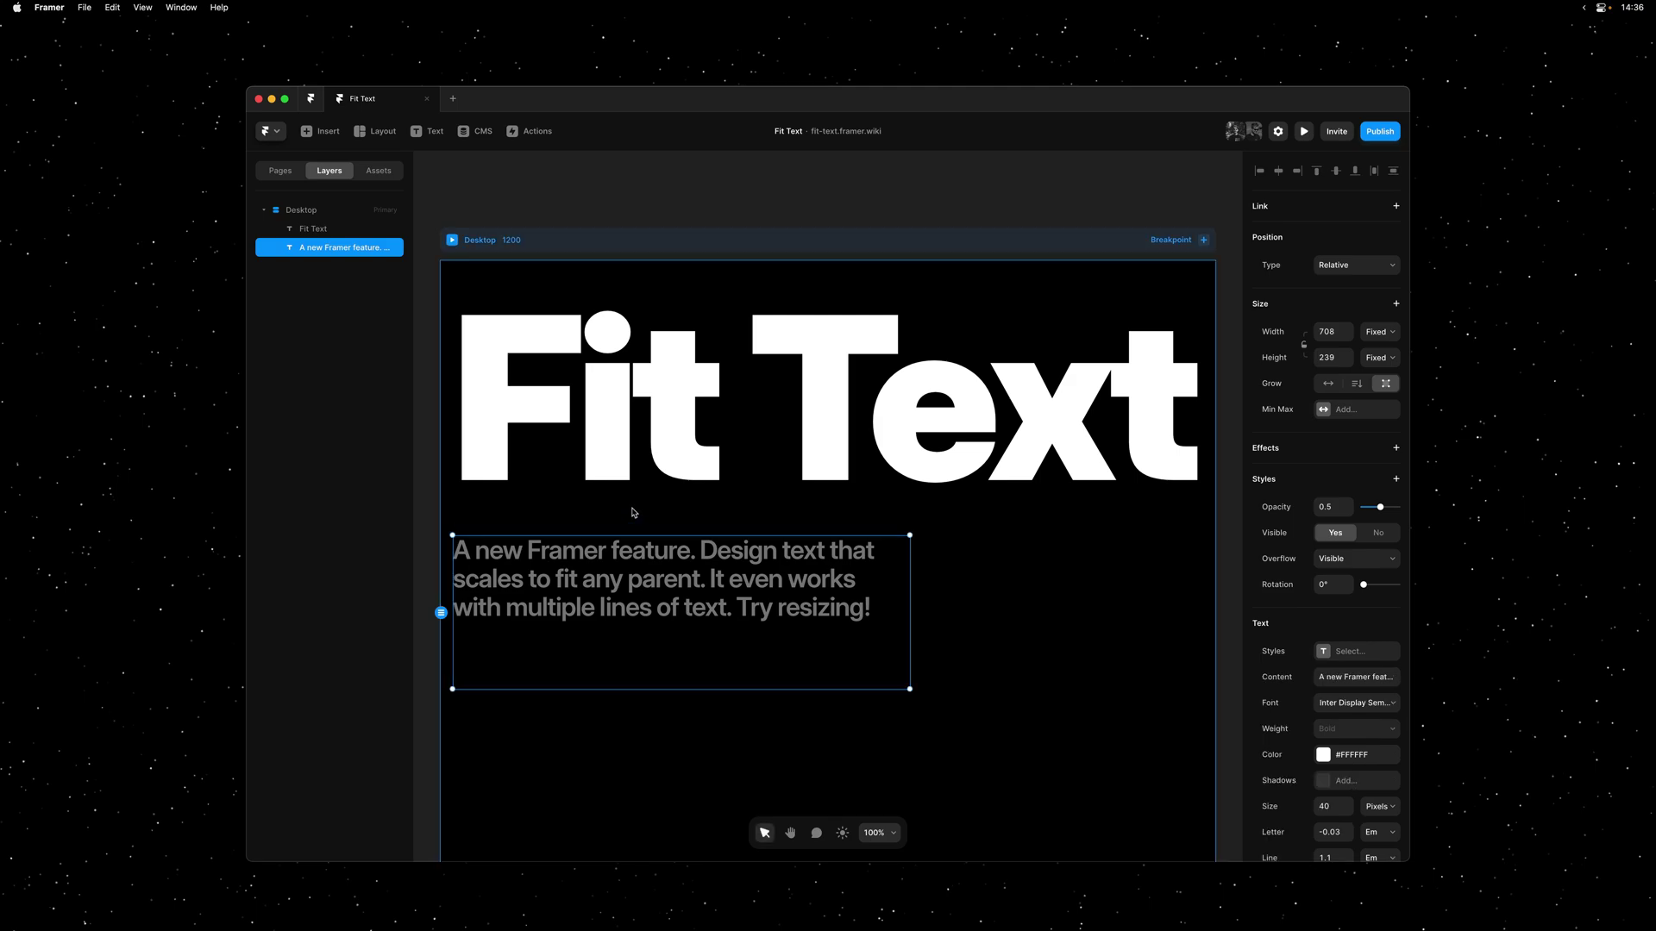
Zoom out and size the subline to Fill width and Fit Content height.
key("super+minus")
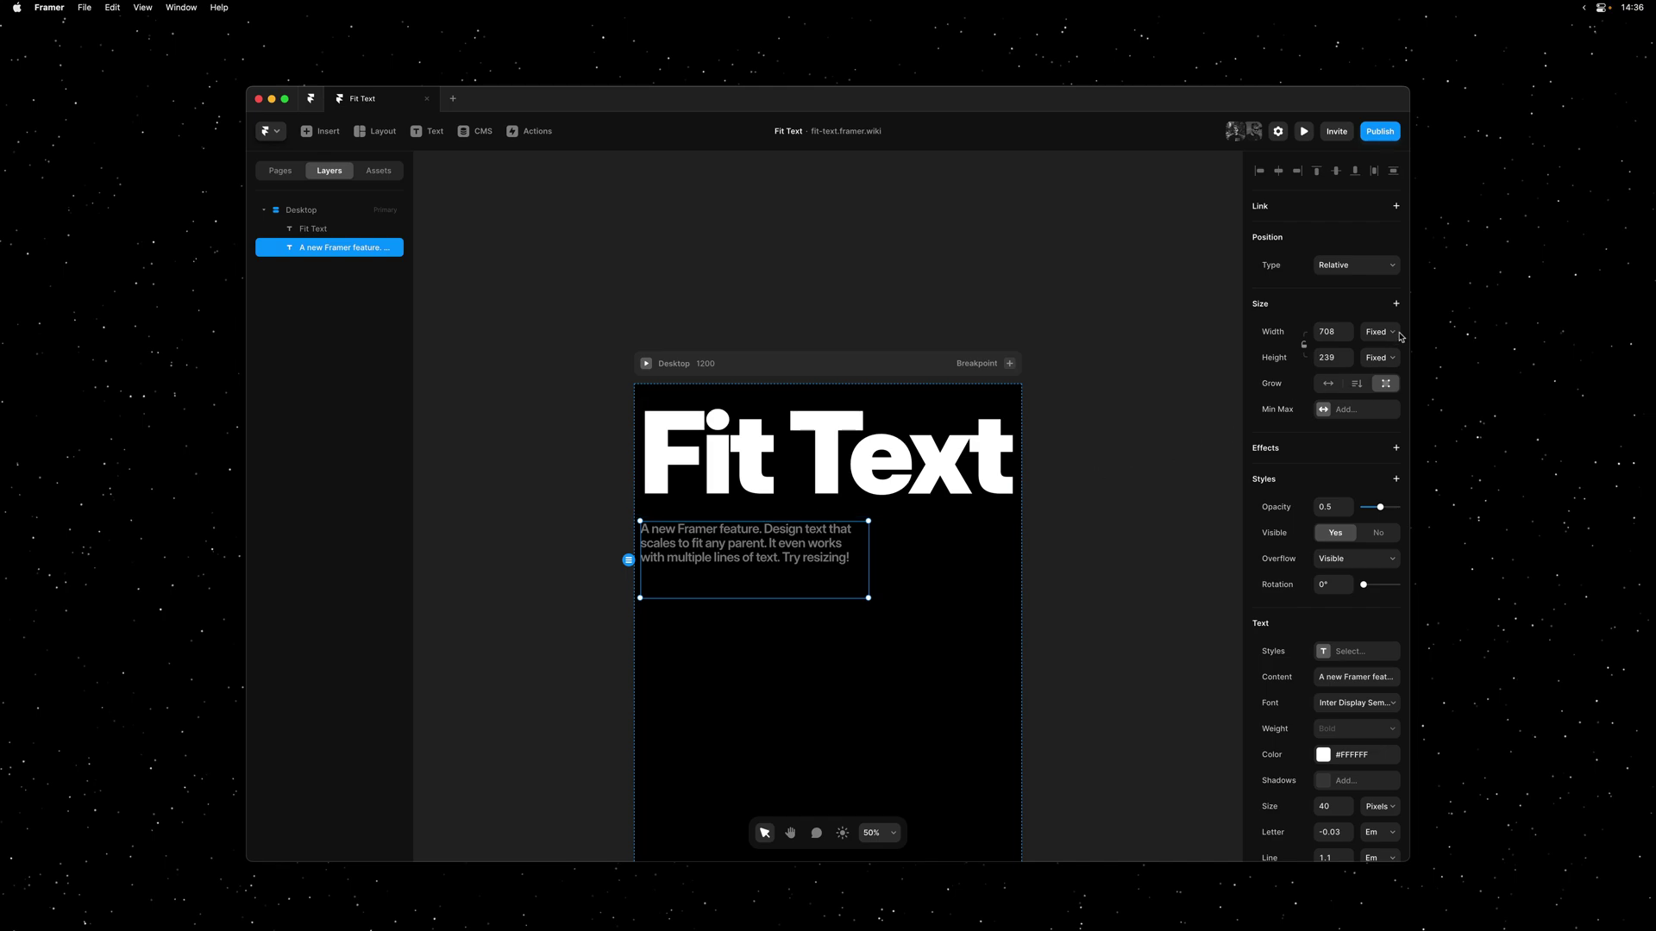
left_click(1397, 338)
left_click(1378, 358)
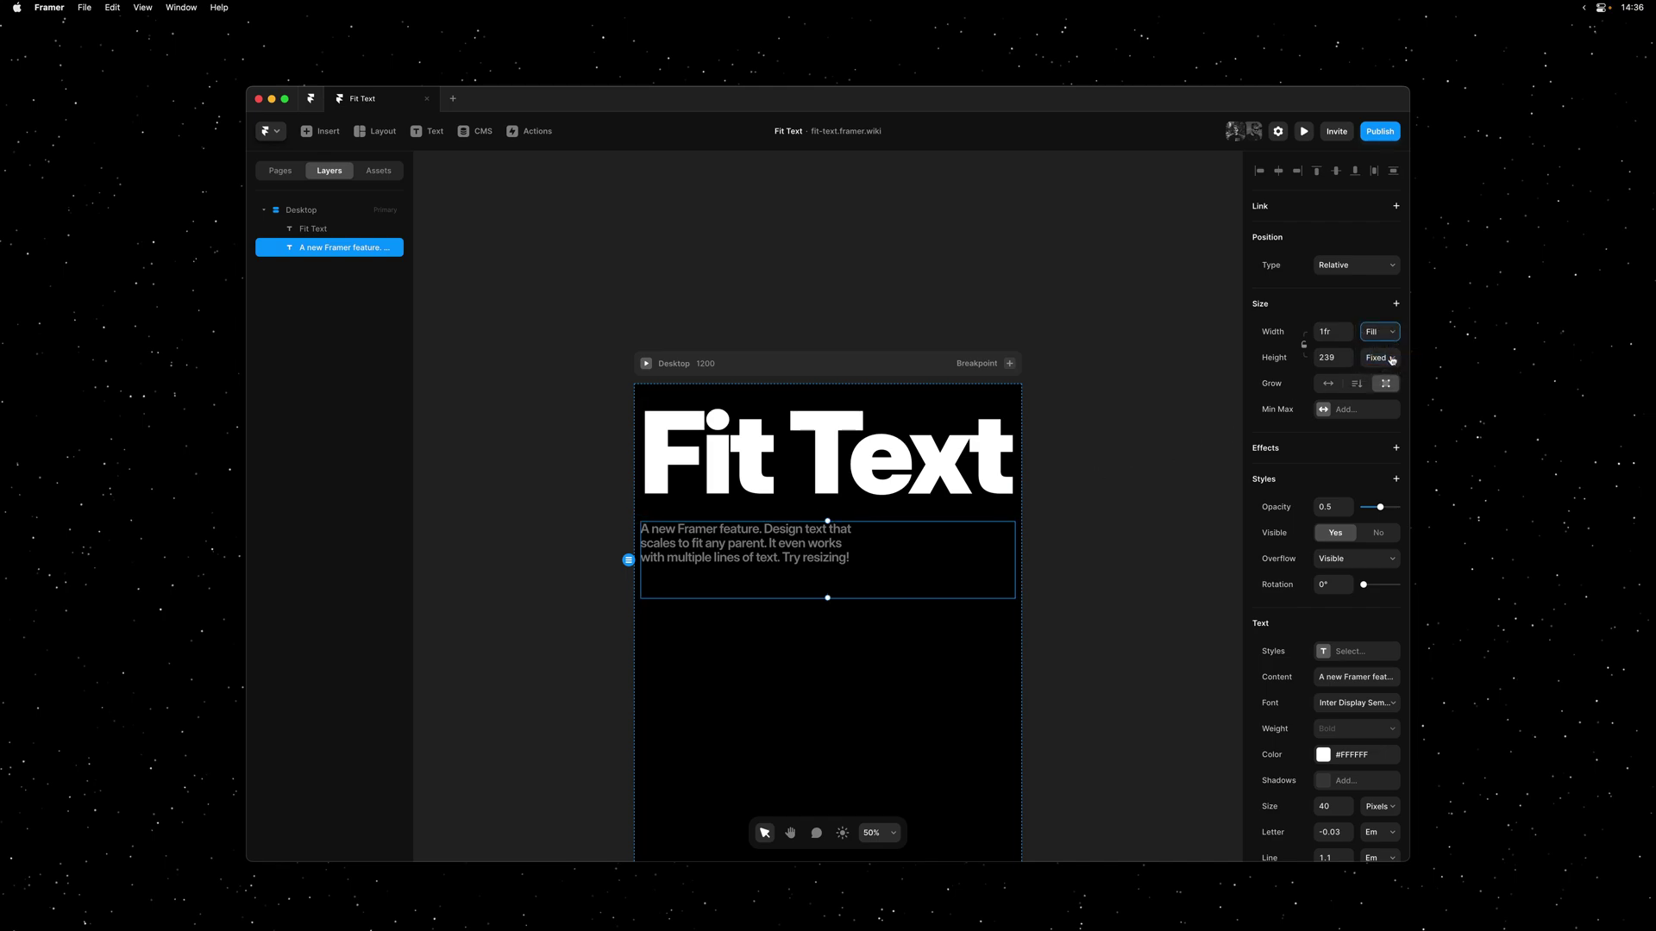
left_click(1392, 359)
left_click(1389, 399)
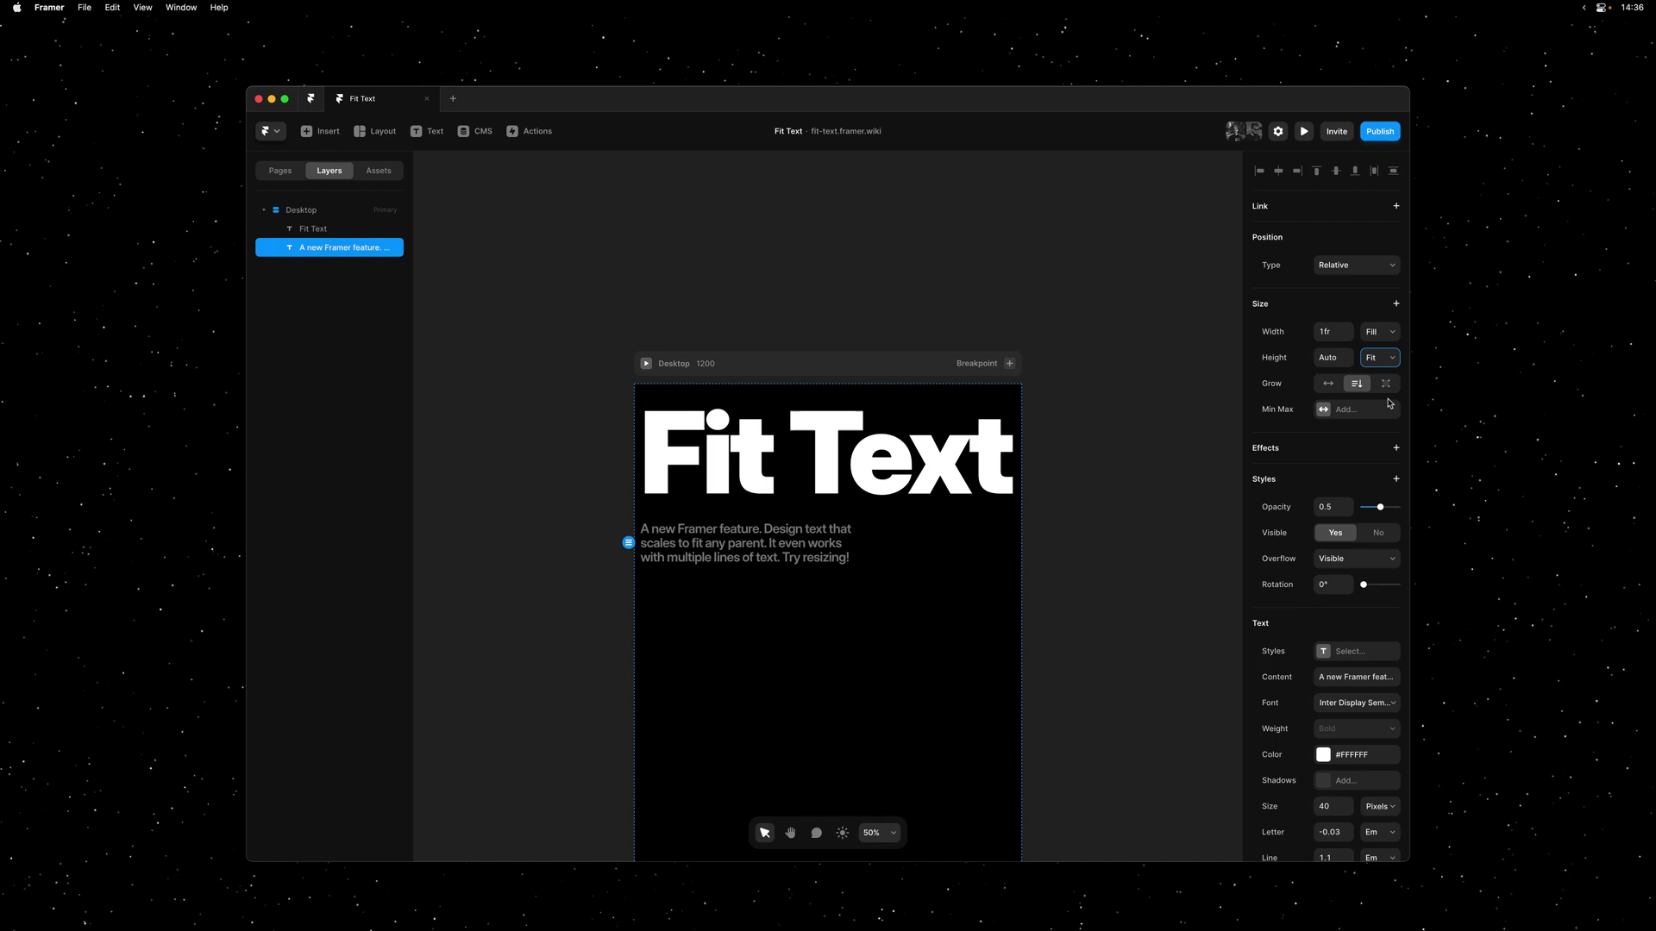
Set the subline's text size unit to Fit and its line height to 1.2.
scroll(1373, 629, "down", 4)
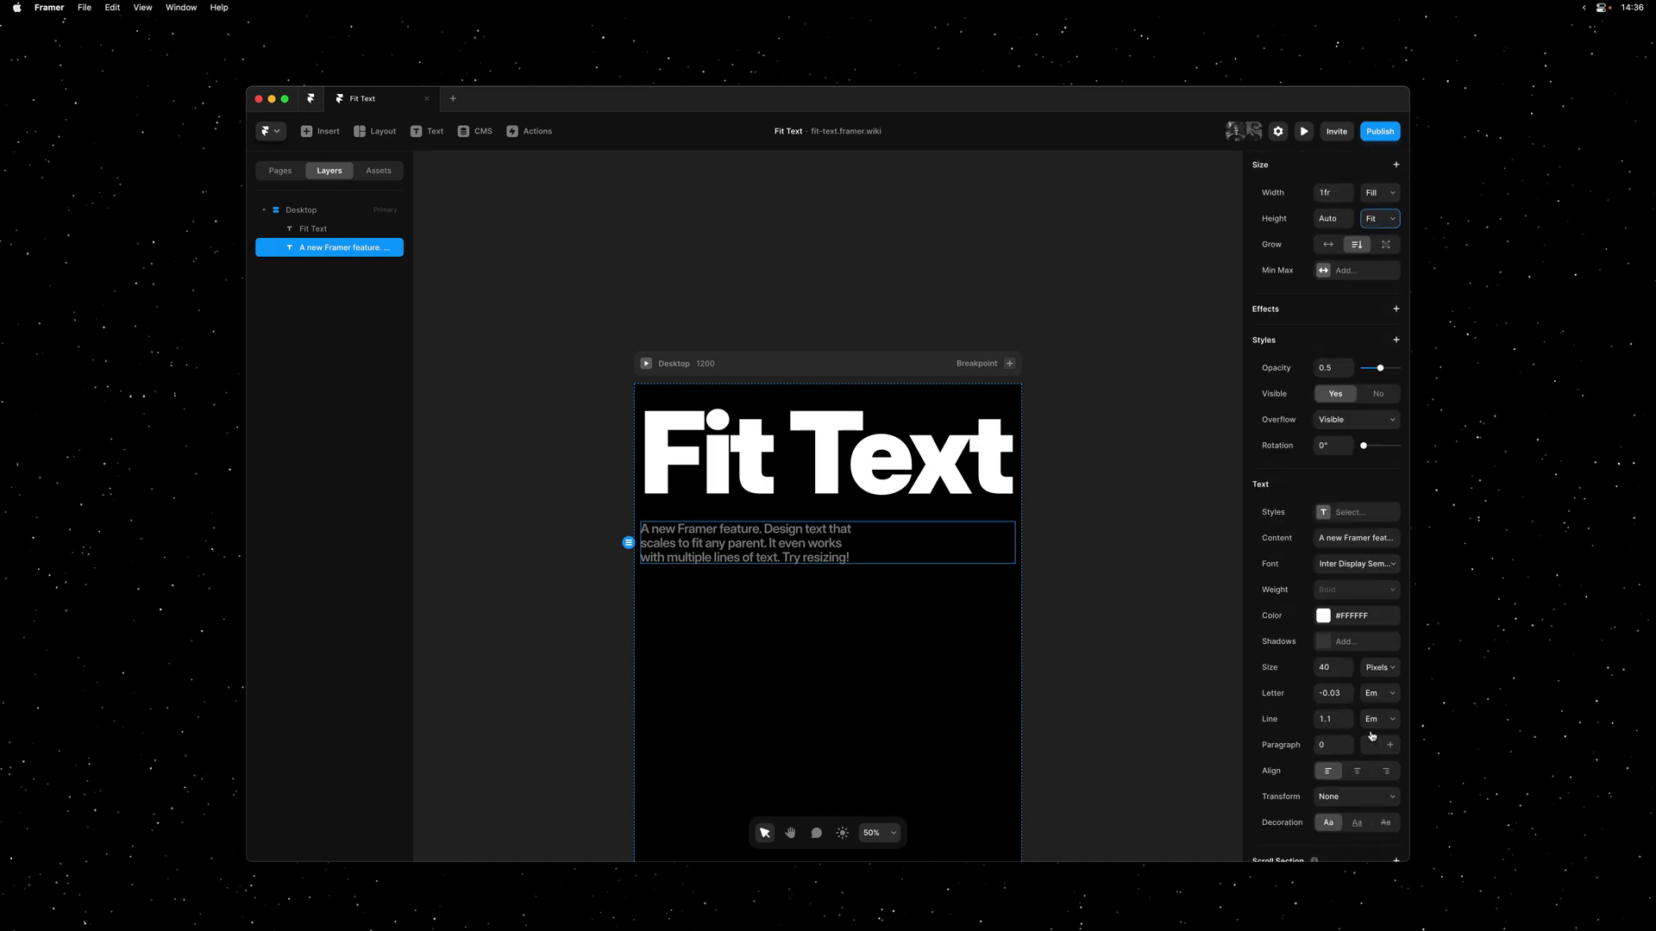
left_click(1389, 668)
left_click(1386, 681)
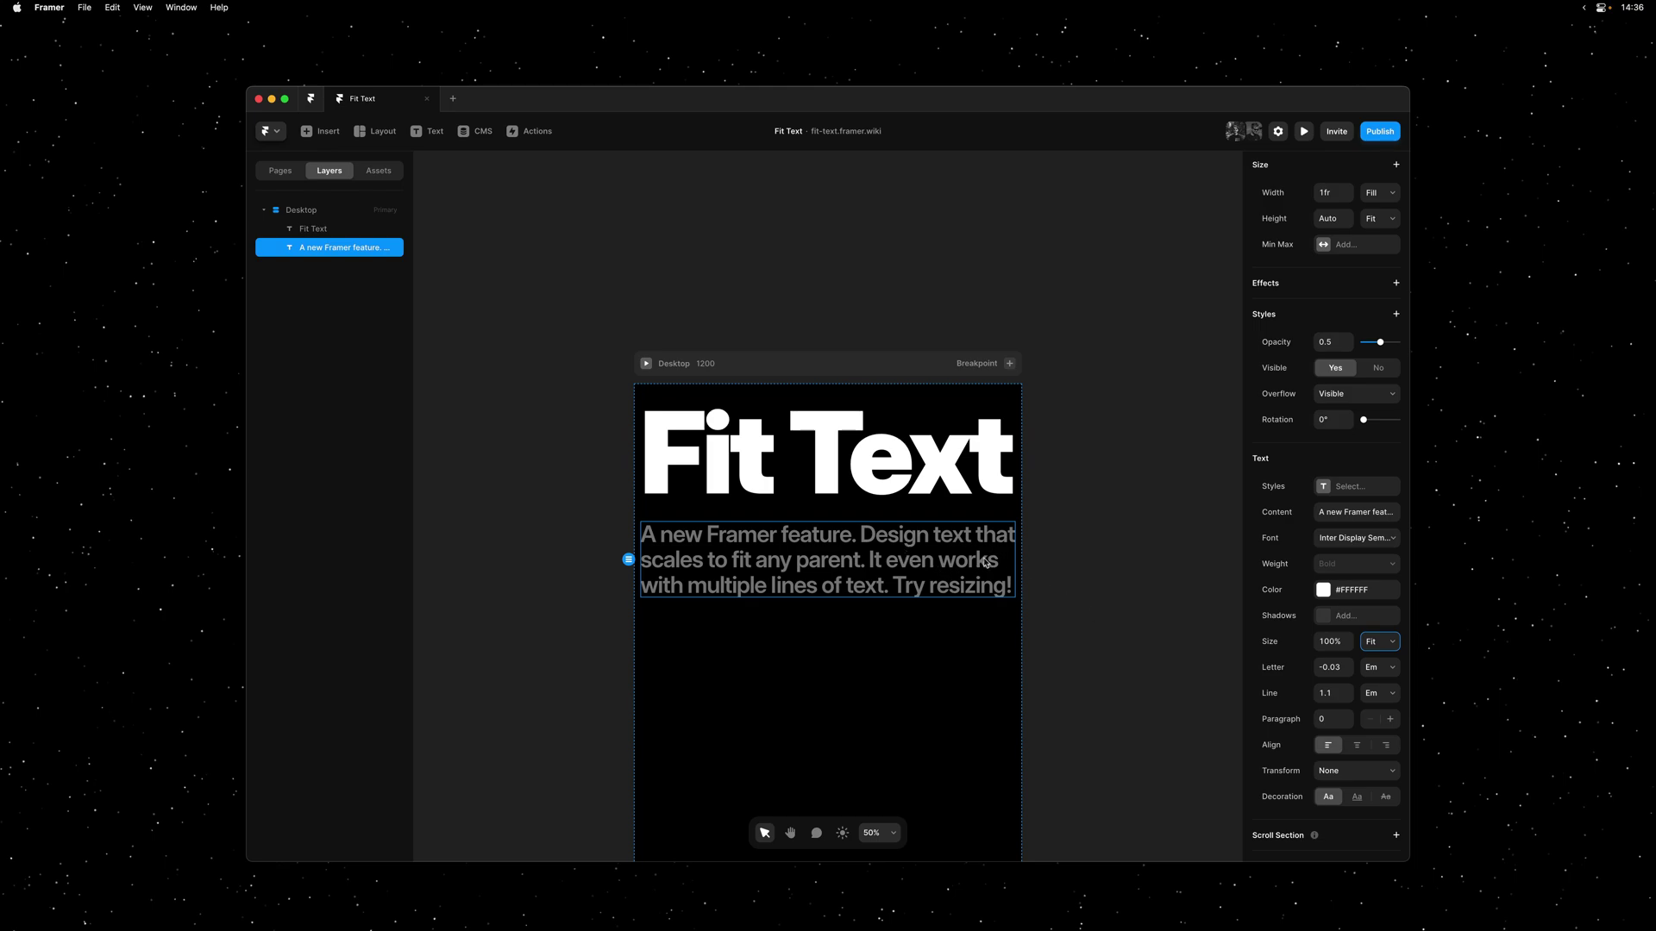
left_click(1350, 692)
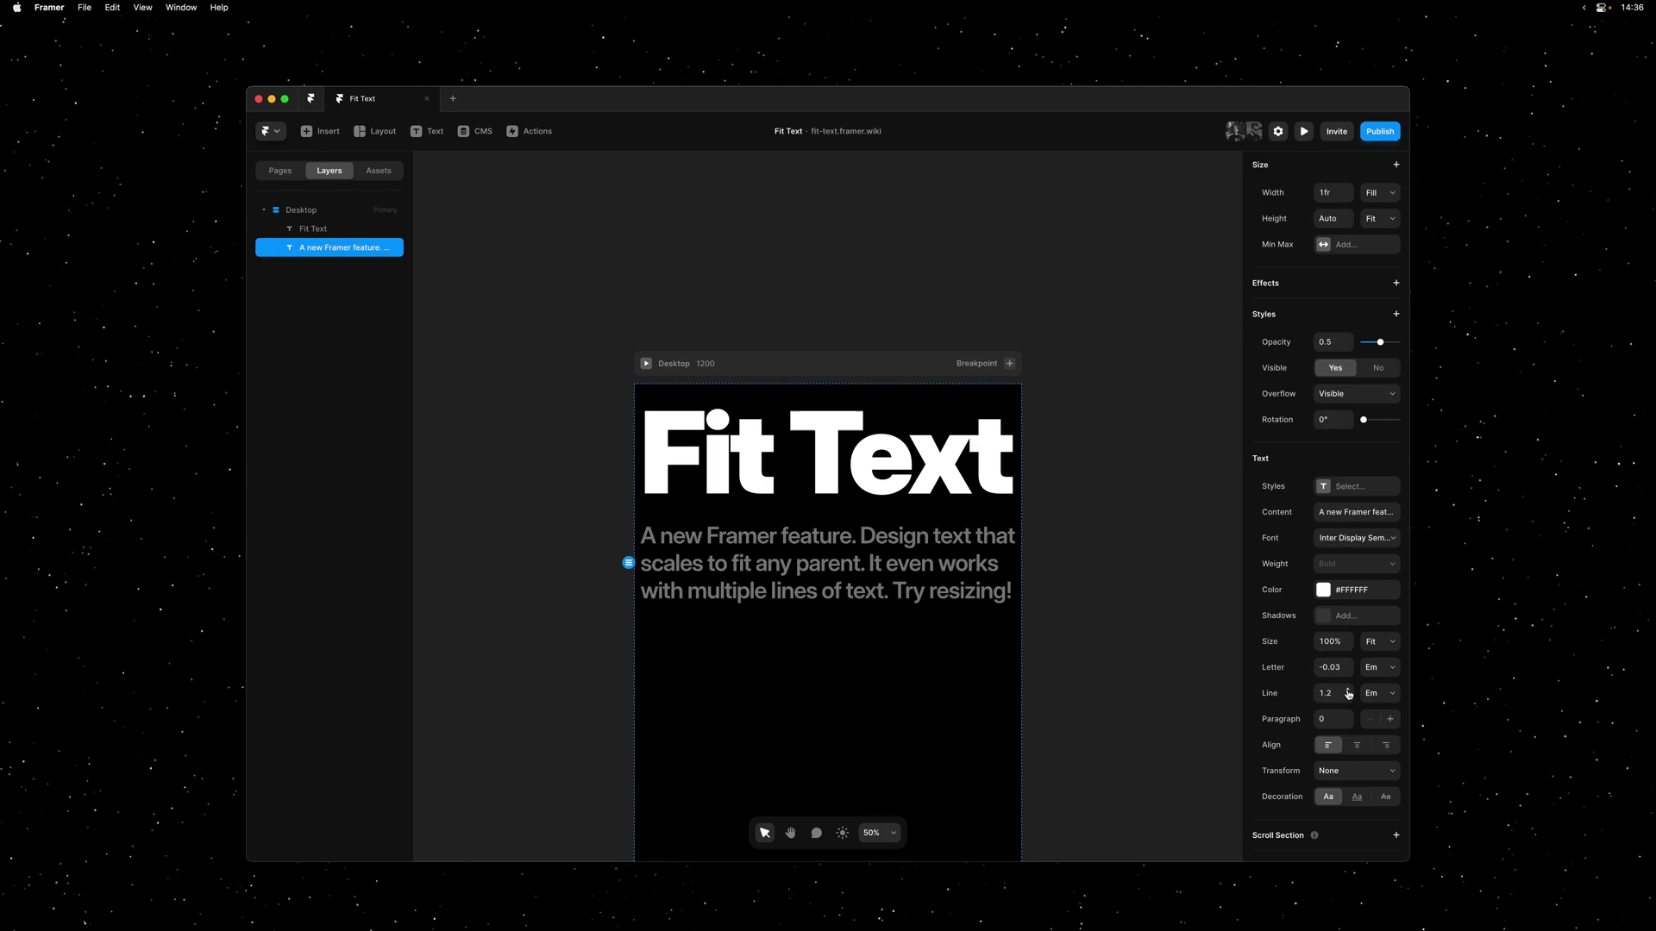
left_click(1147, 592)
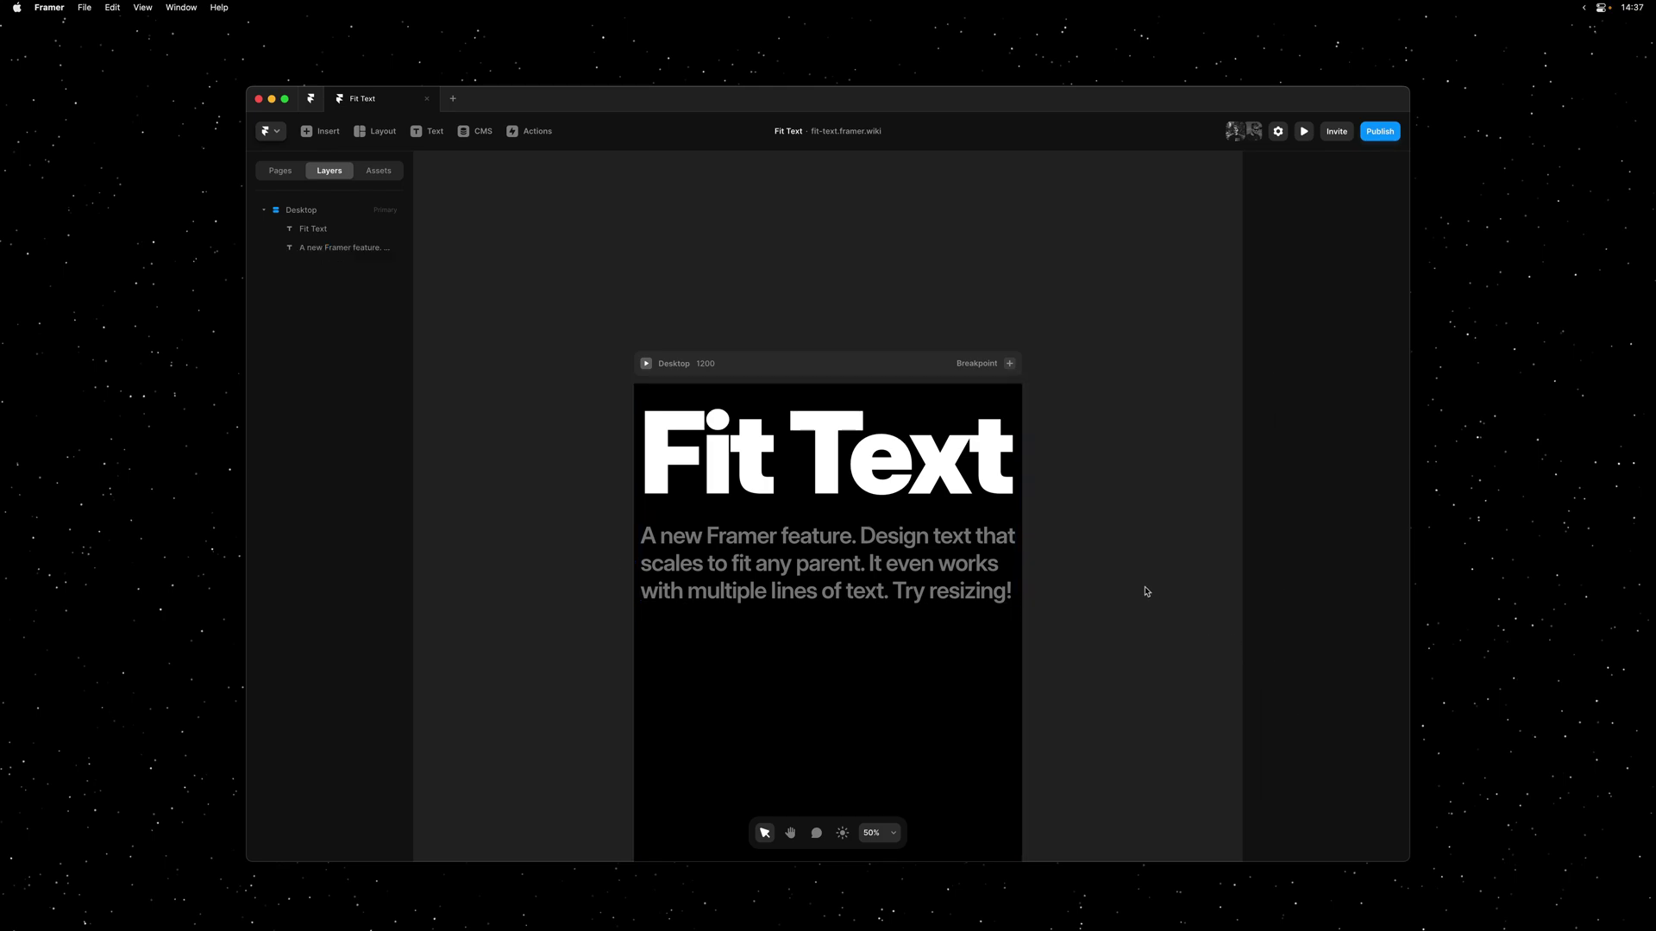
key("super+a")
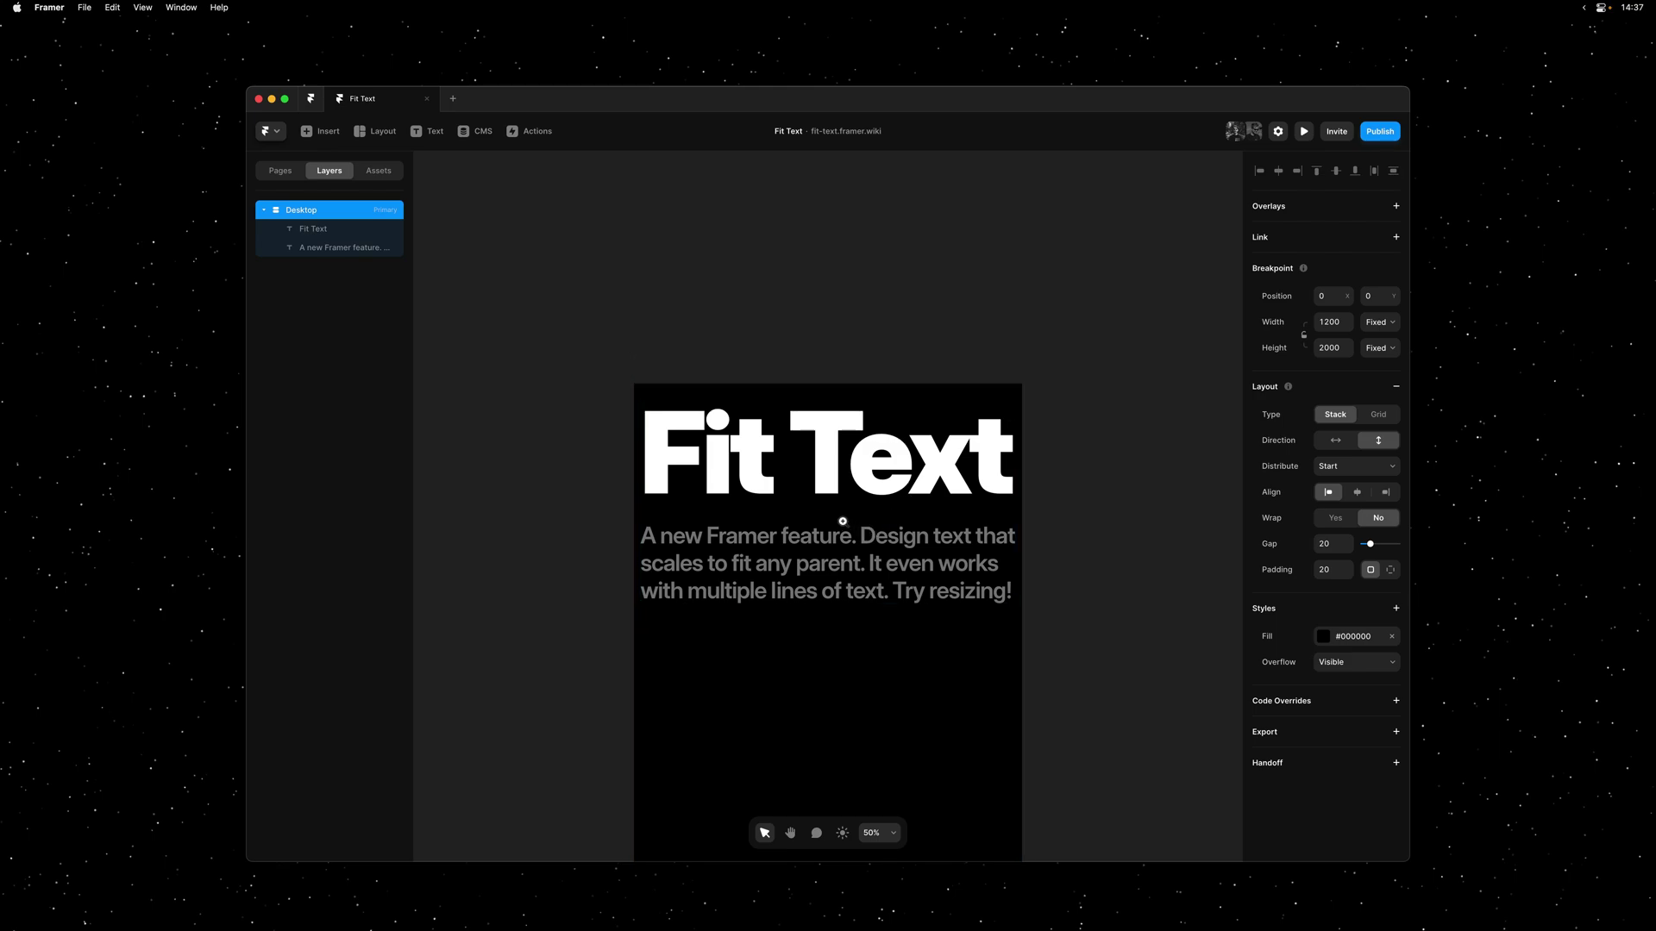
key("super+0")
left_click_drag(865, 610, 865, 505)
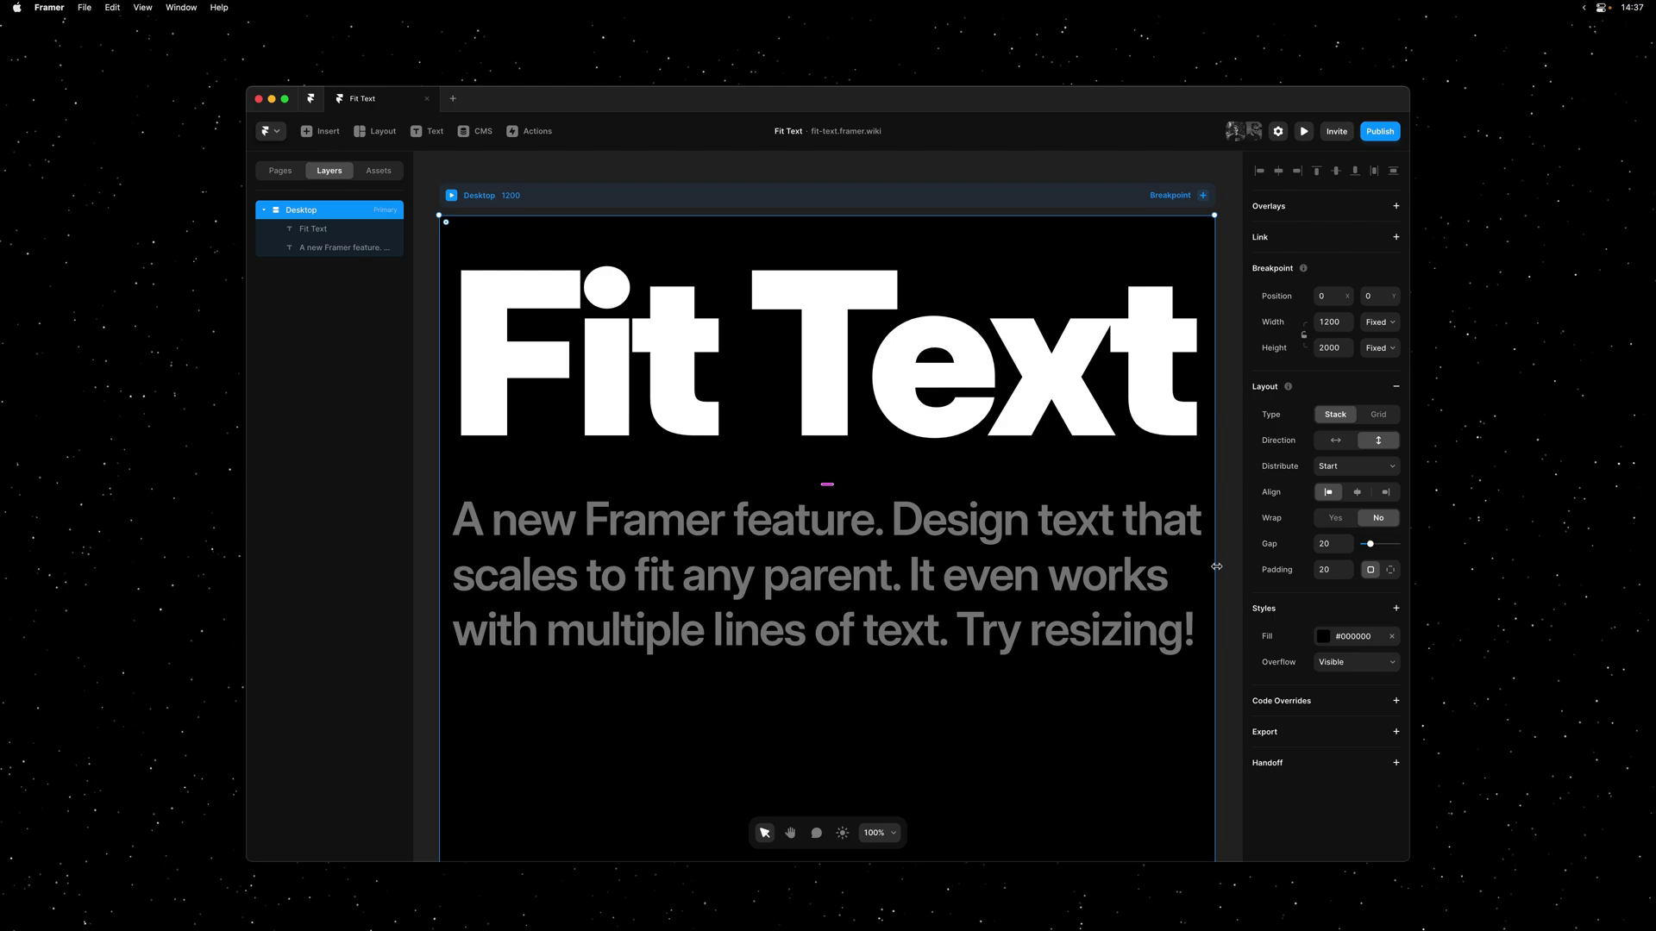
left_click_drag(1215, 567, 1154, 620)
left_click(1172, 617)
key("super+z")
key("super+minus")
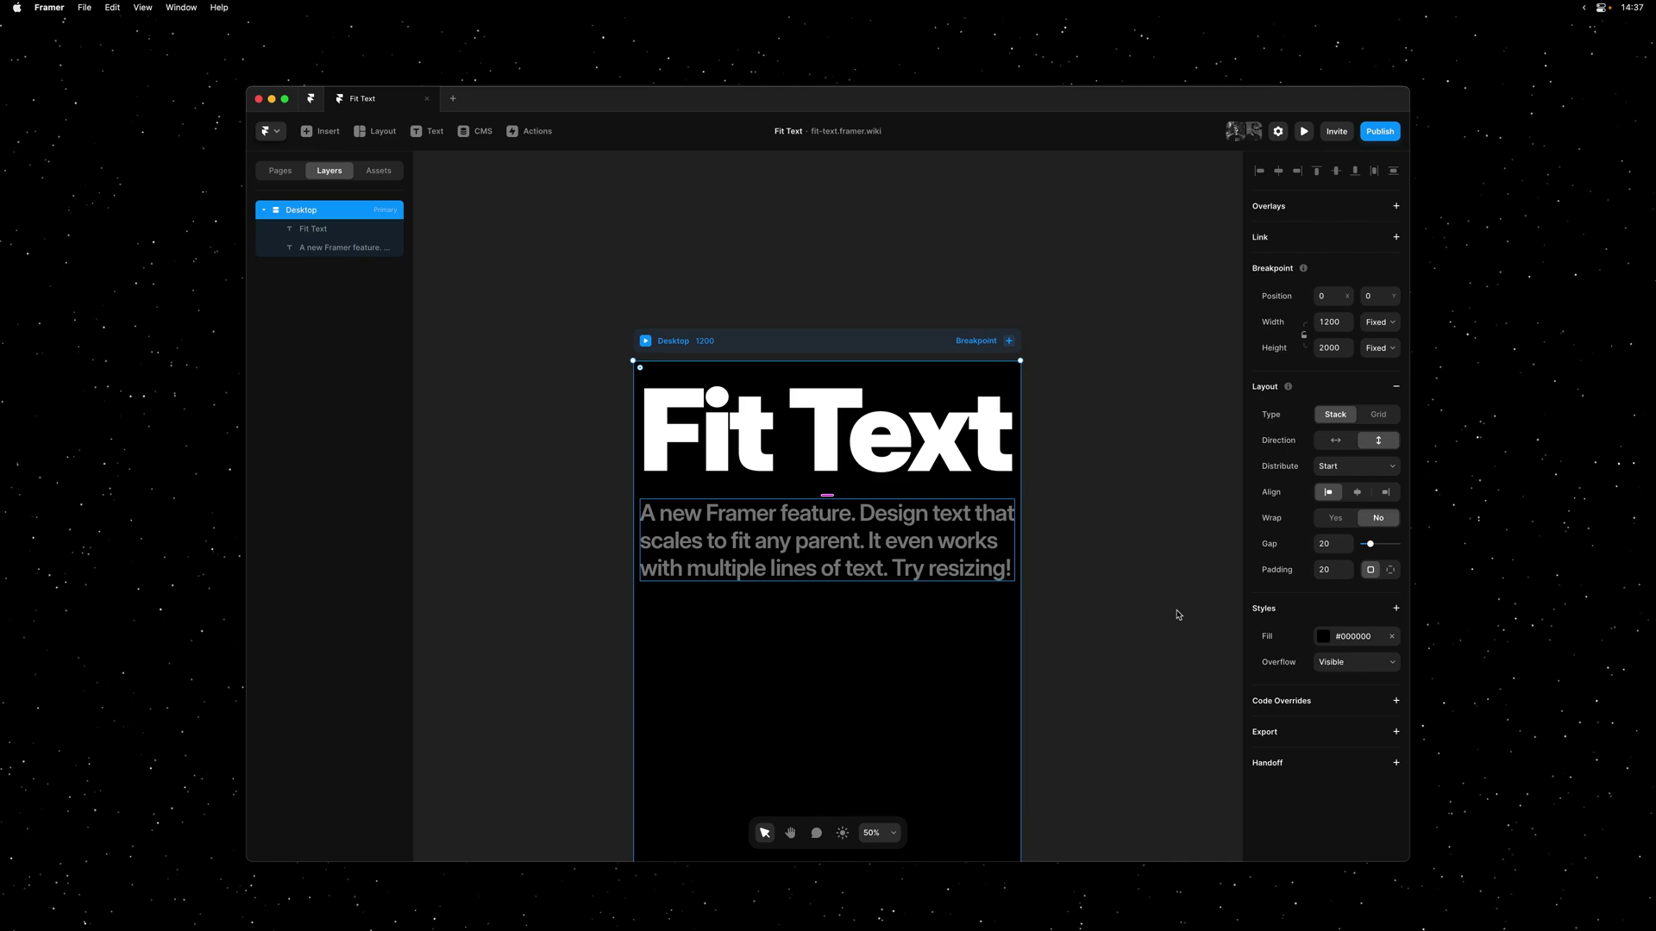
Select the subline and Fit Text heading together and give both a Max Width of 1400.
left_click(943, 536)
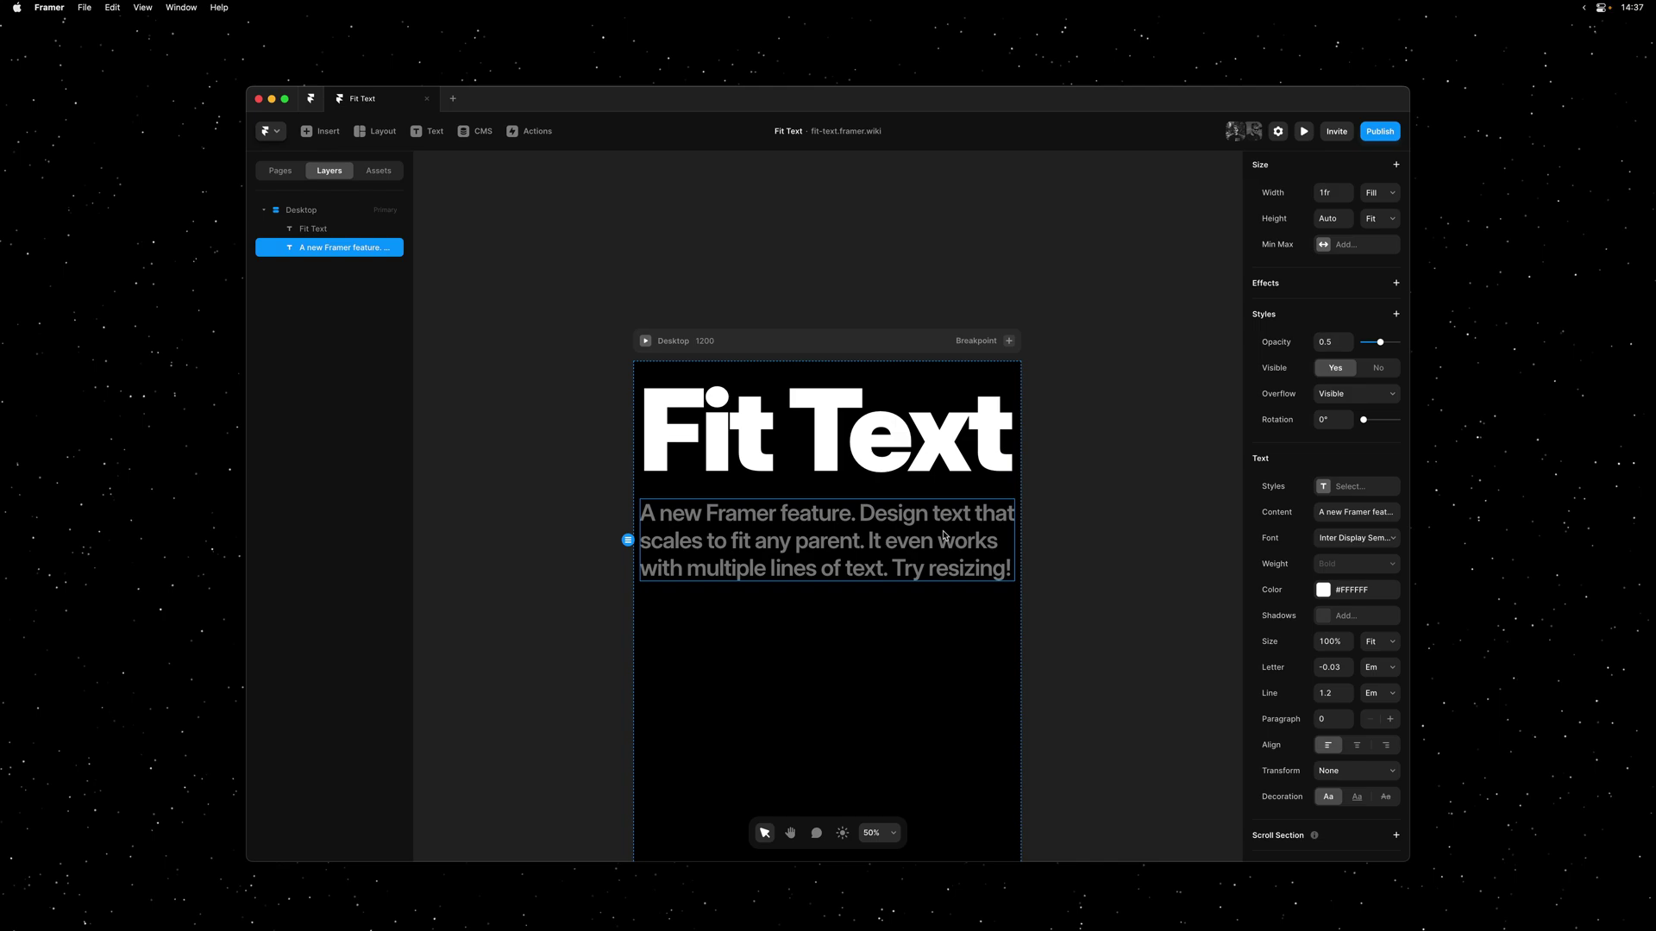
left_click(938, 462, "shift")
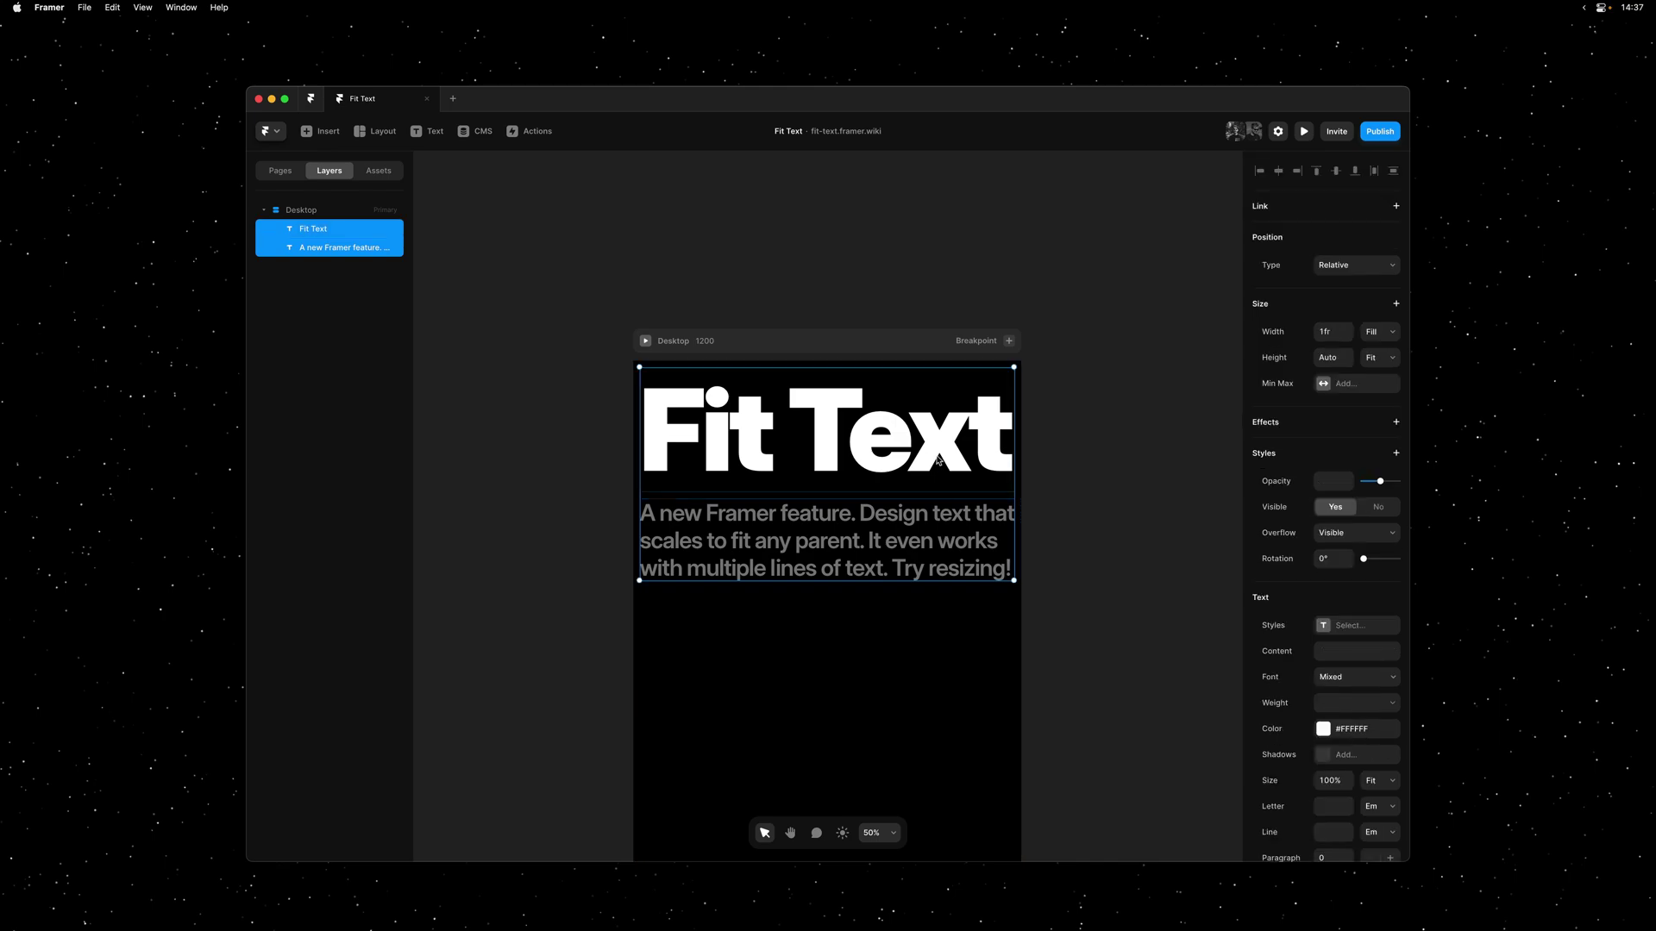
left_click(1374, 385)
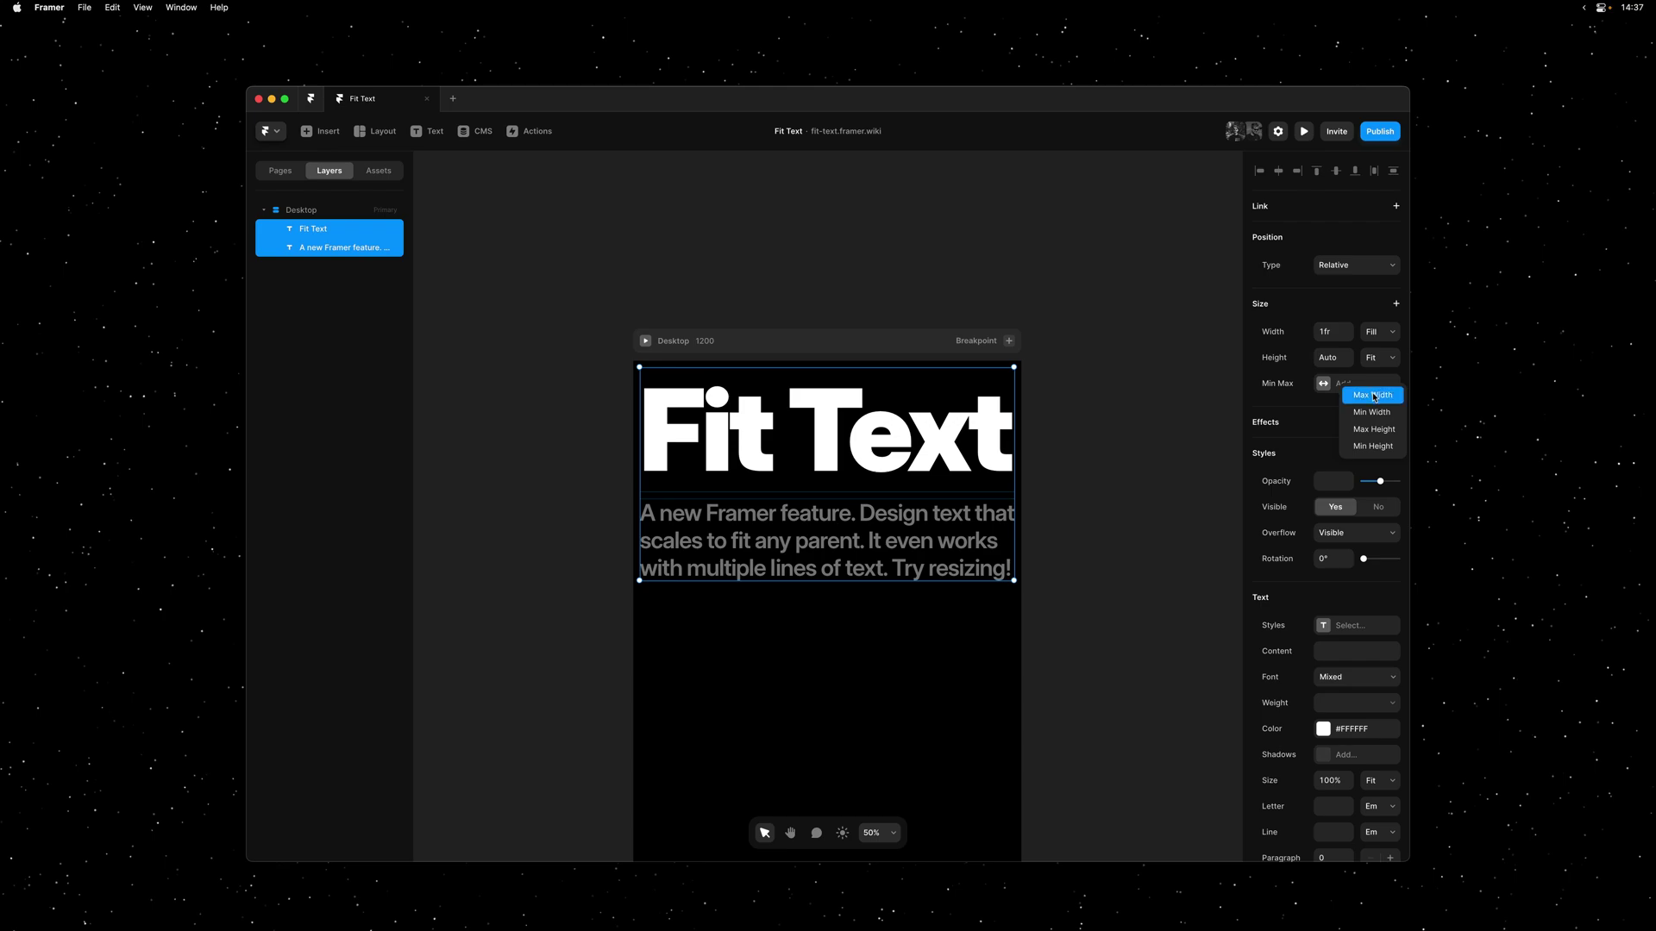
left_click(1374, 395)
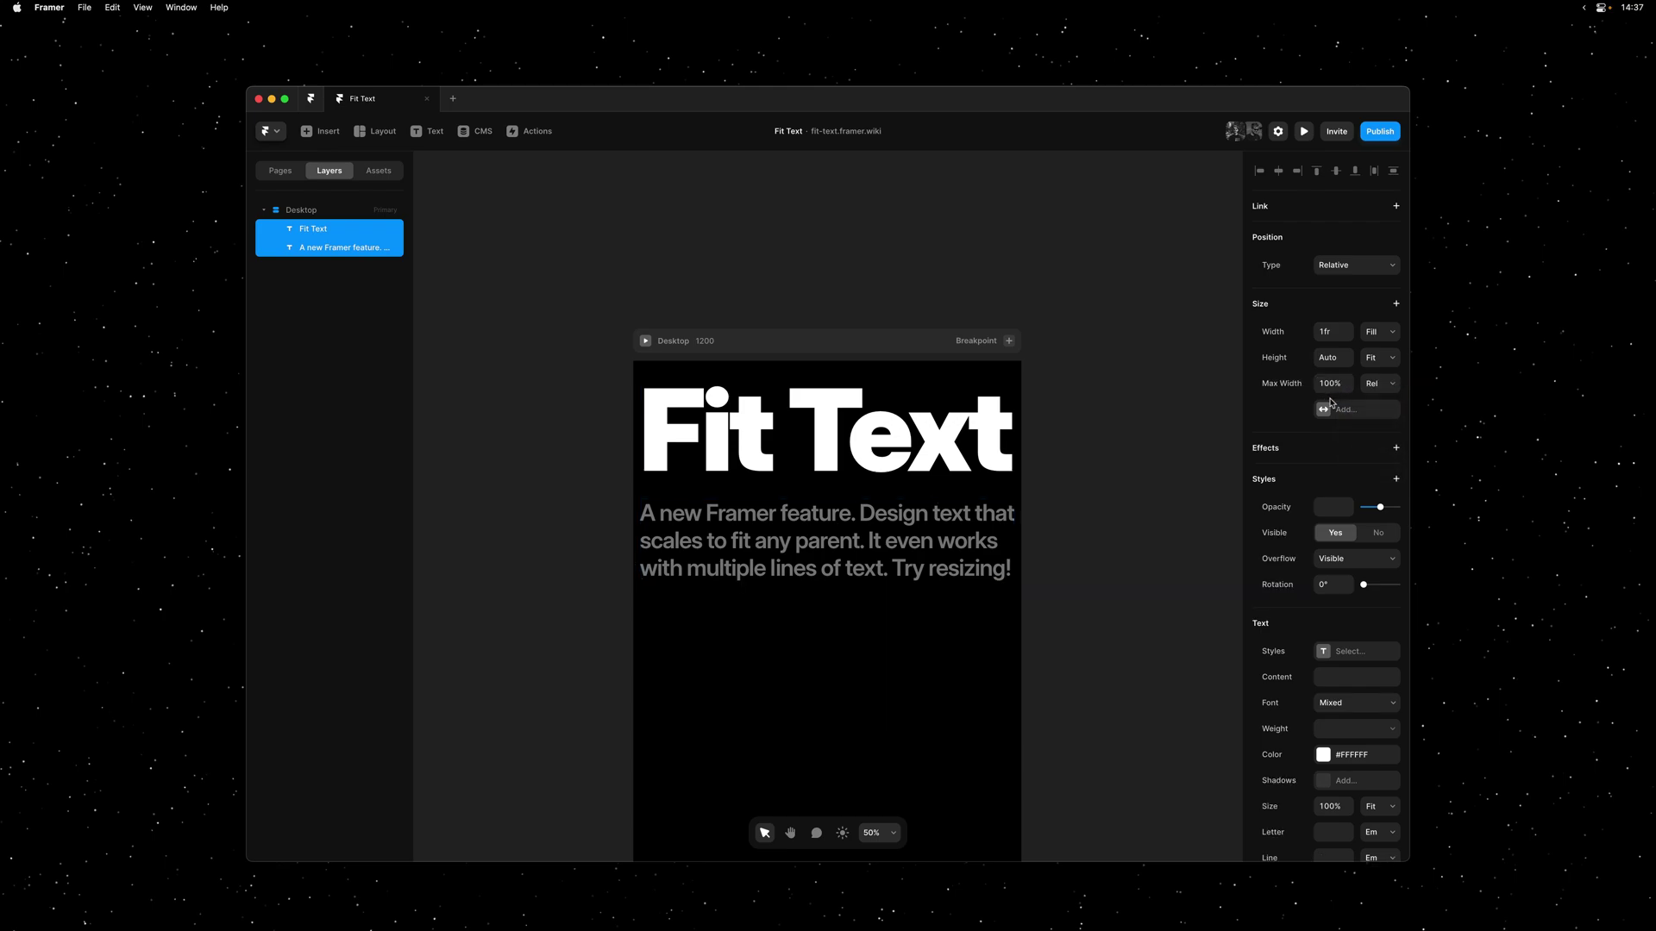
type("1400")
key("Return")
Set the Desktop frame's layout to align children center, then widen it to check the centering.
left_click(1113, 400)
left_click(997, 373)
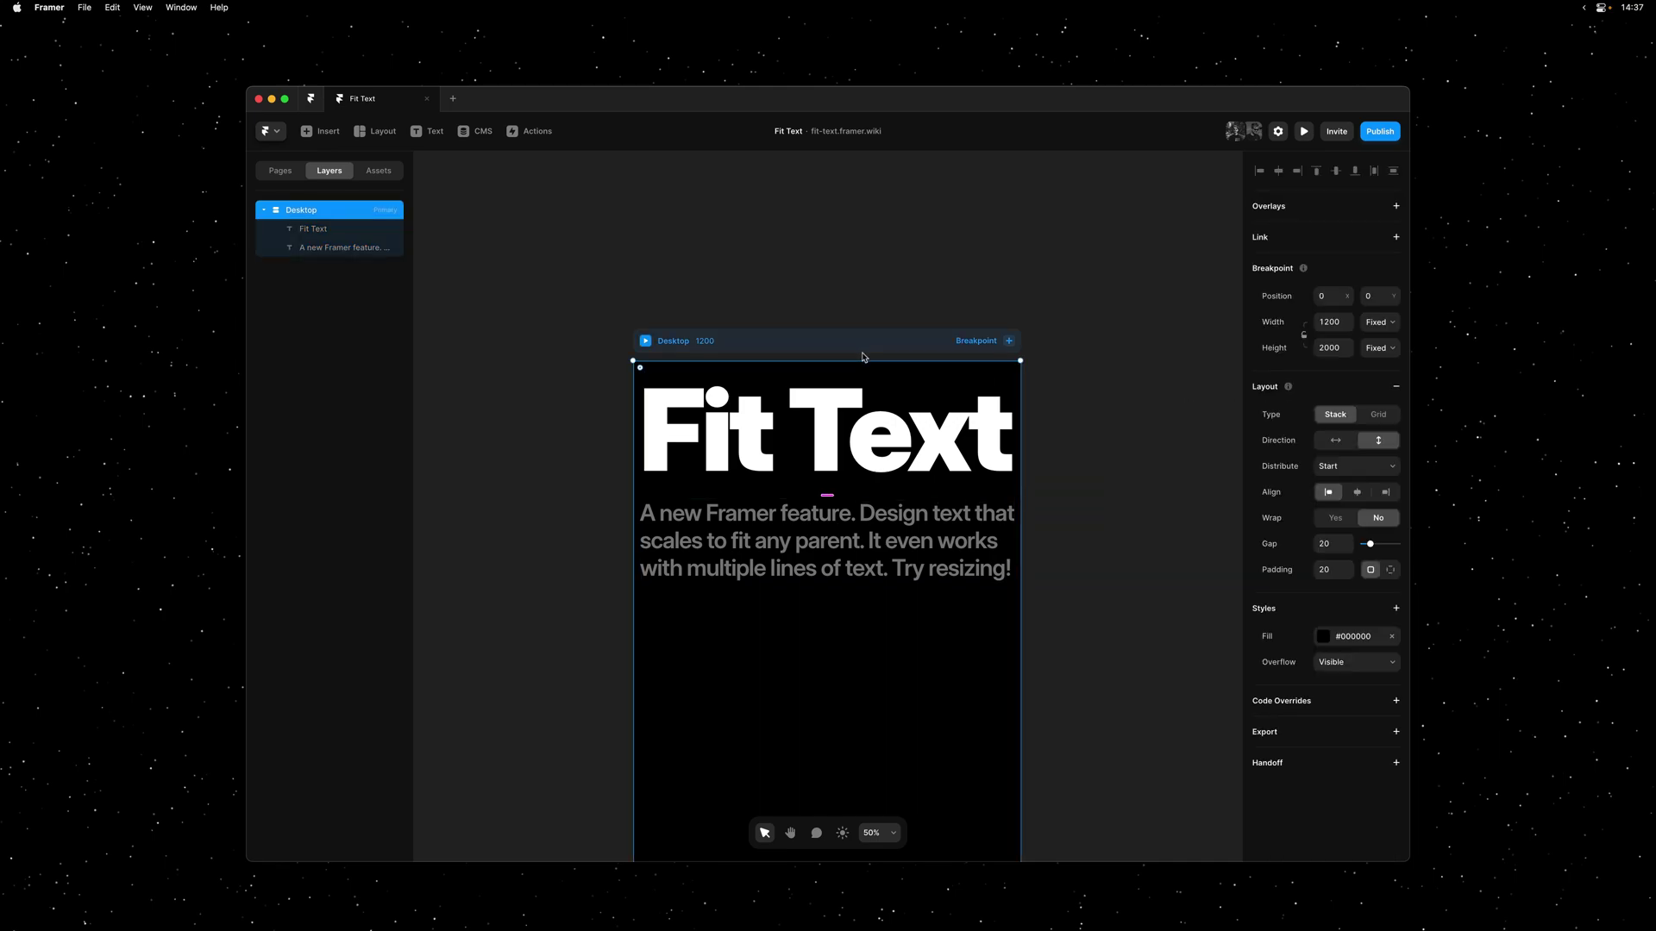
left_click_drag(1025, 413, 1159, 443)
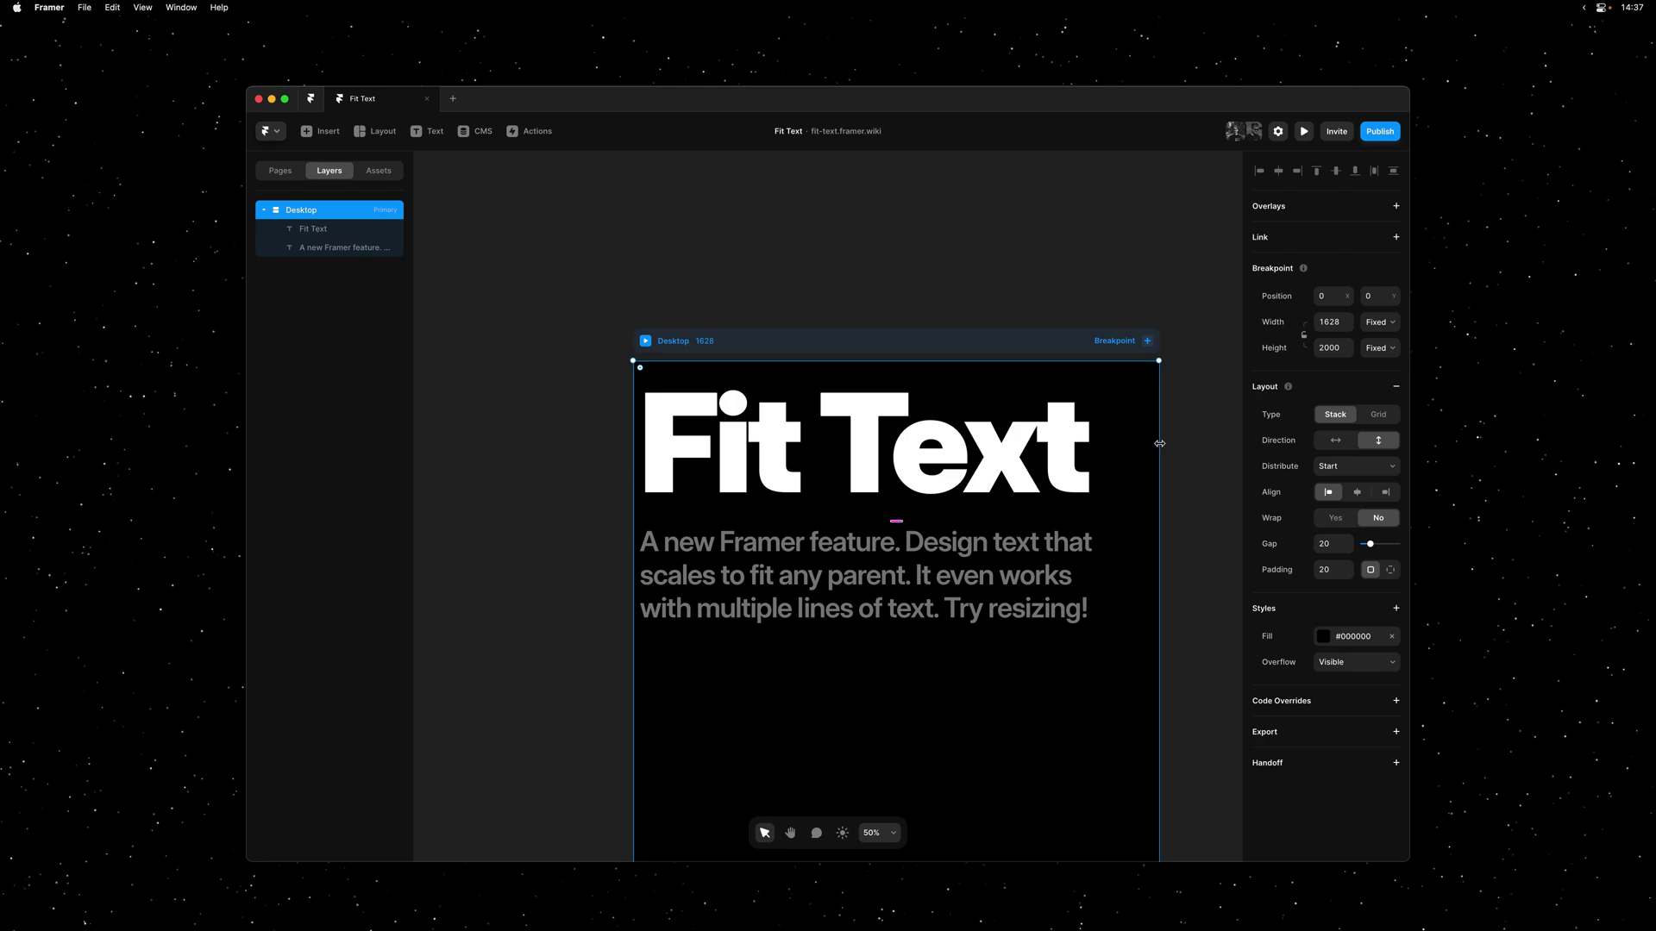
key("super+z")
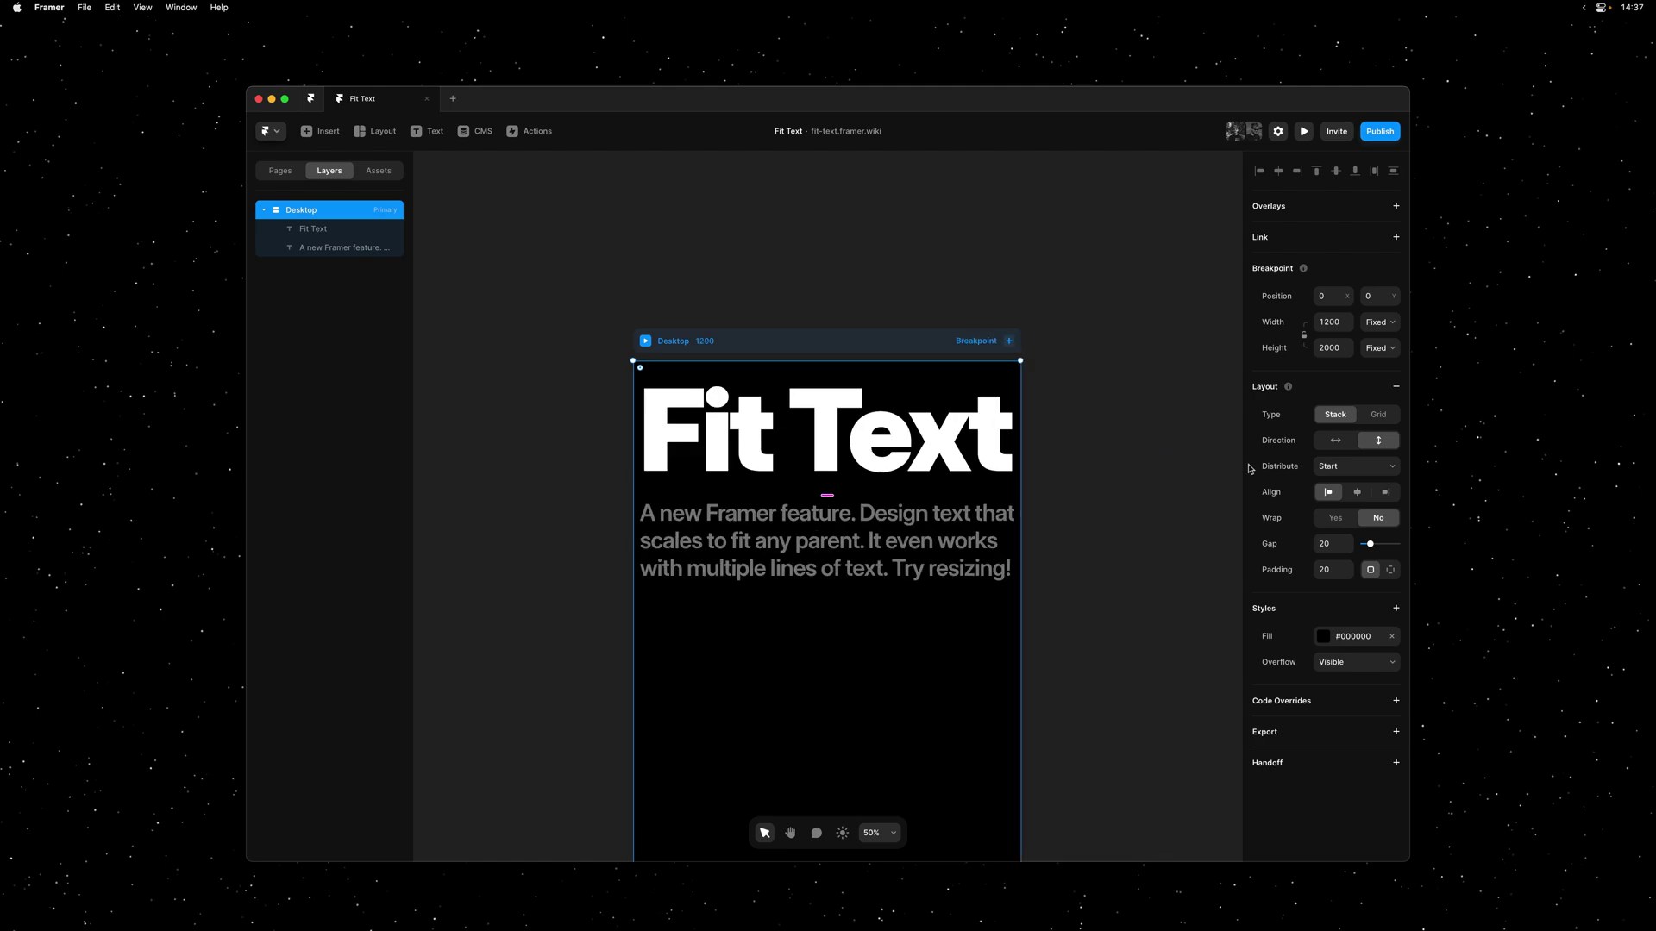
left_click(1366, 494)
left_click_drag(1021, 468, 1190, 543)
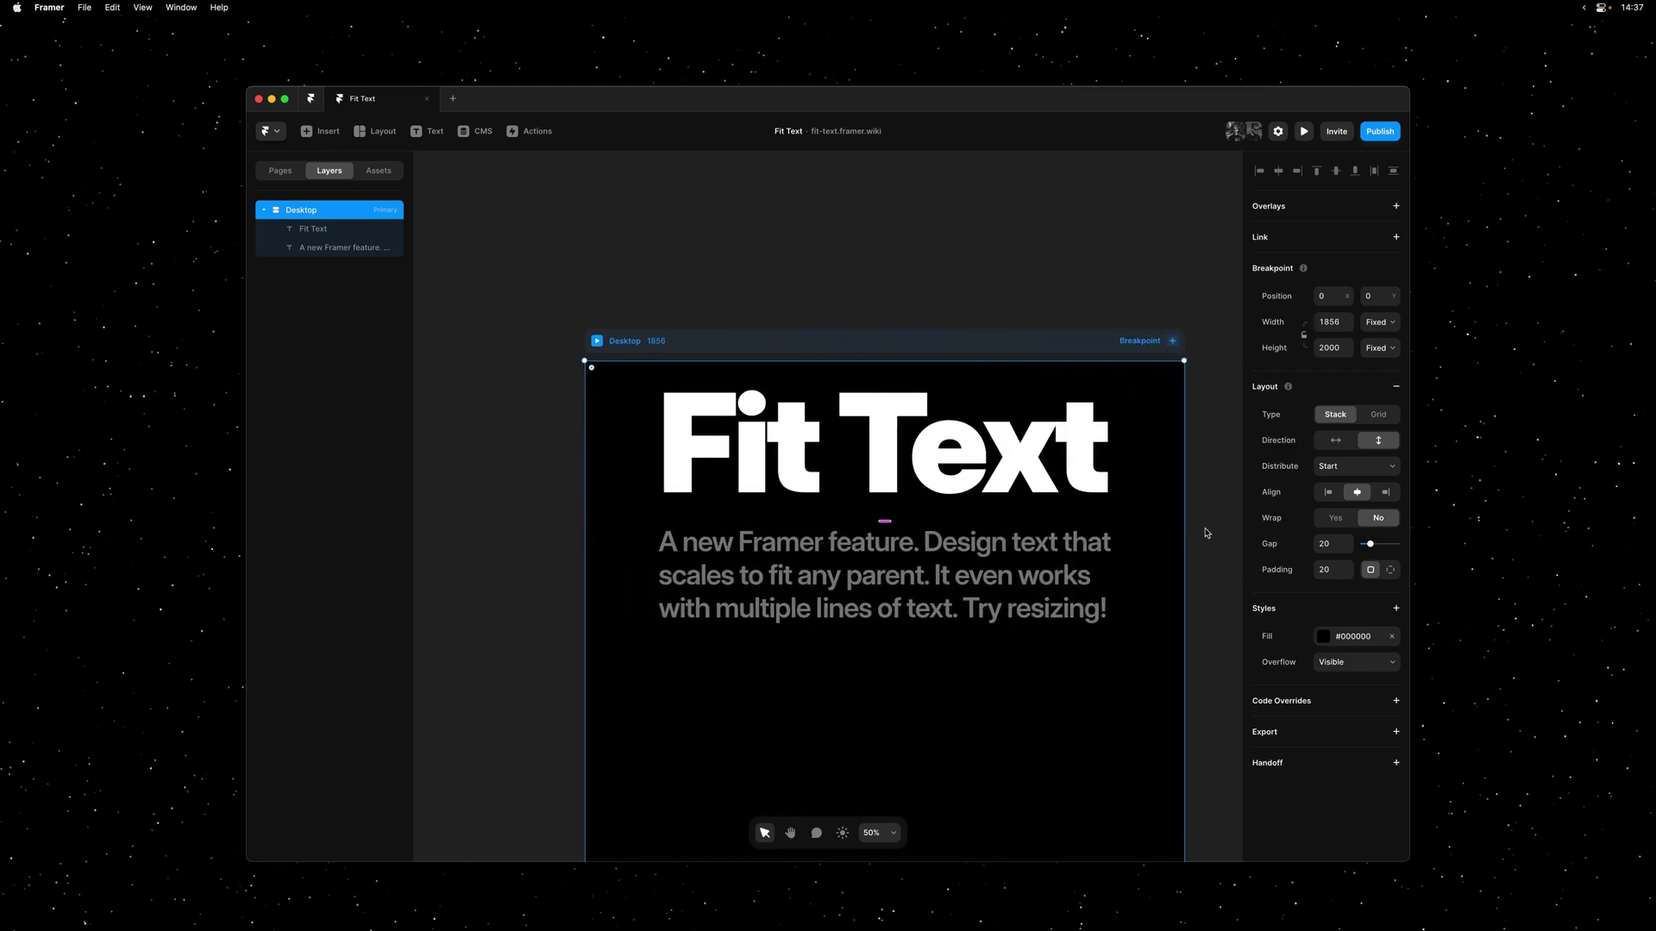